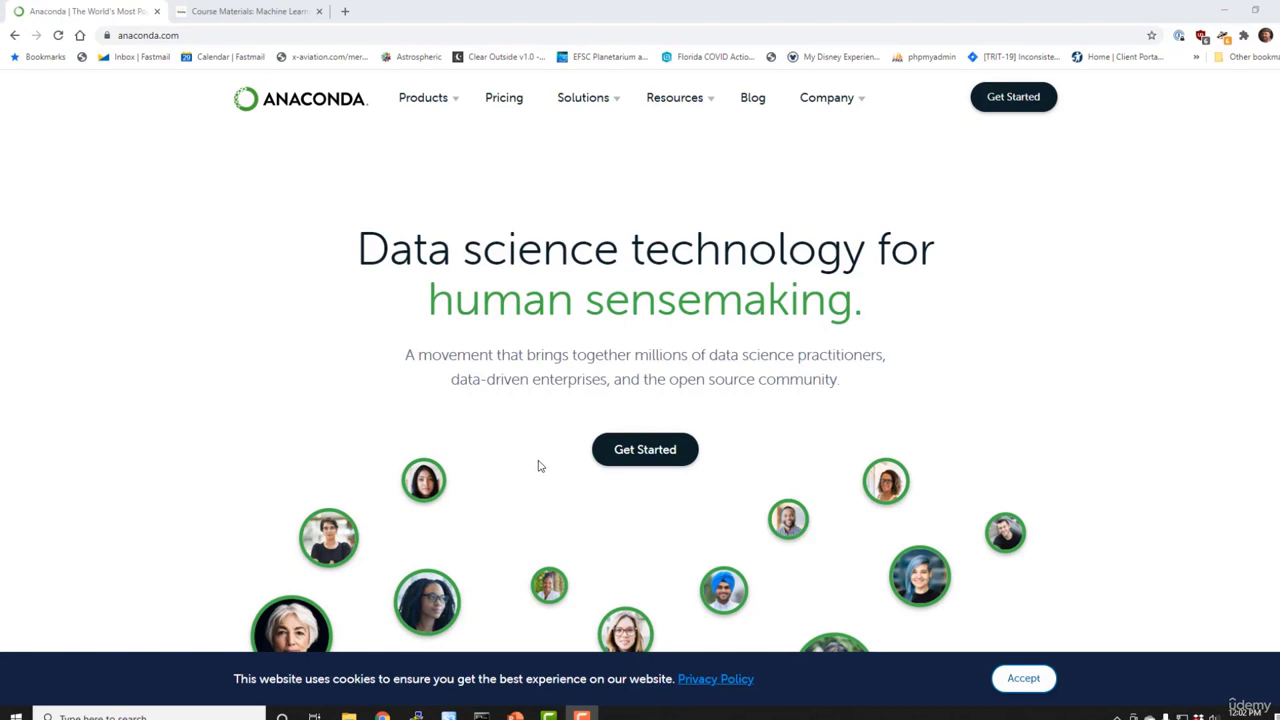
Download Anaconda's Windows 64-Bit Graphical Installer (457 MB) and launch its setup wizard
click(647, 452)
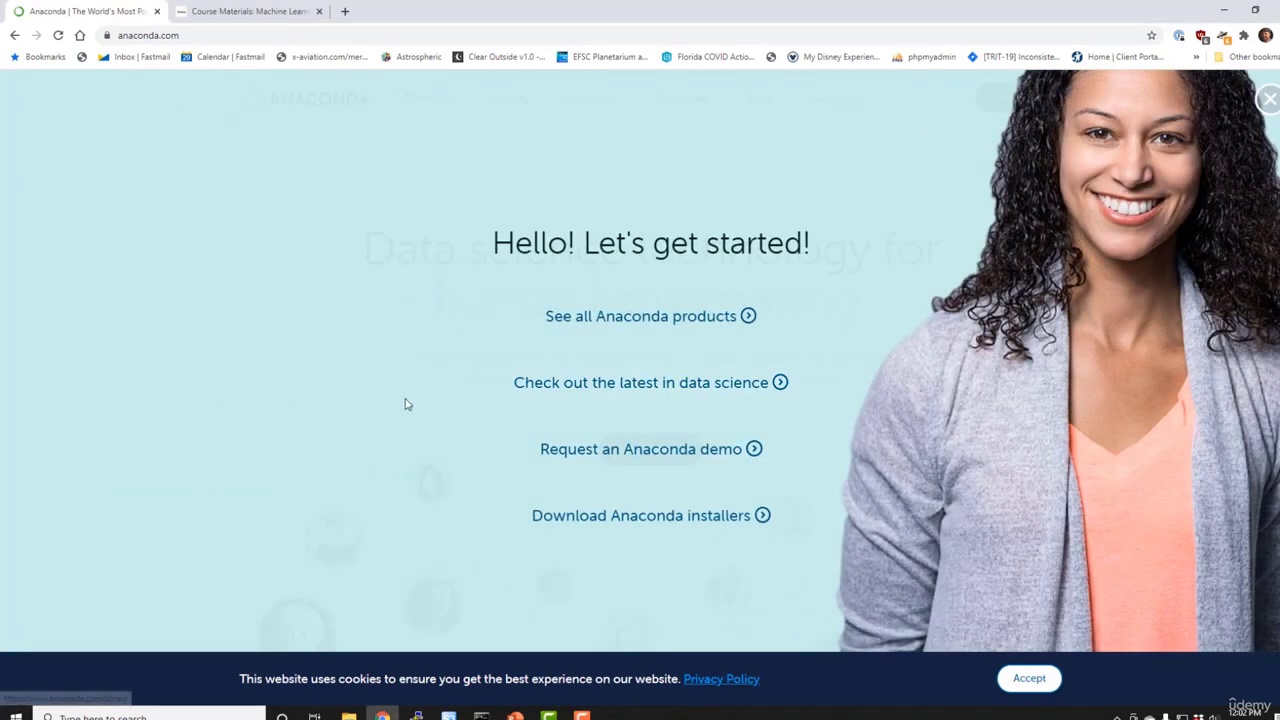
click(634, 528)
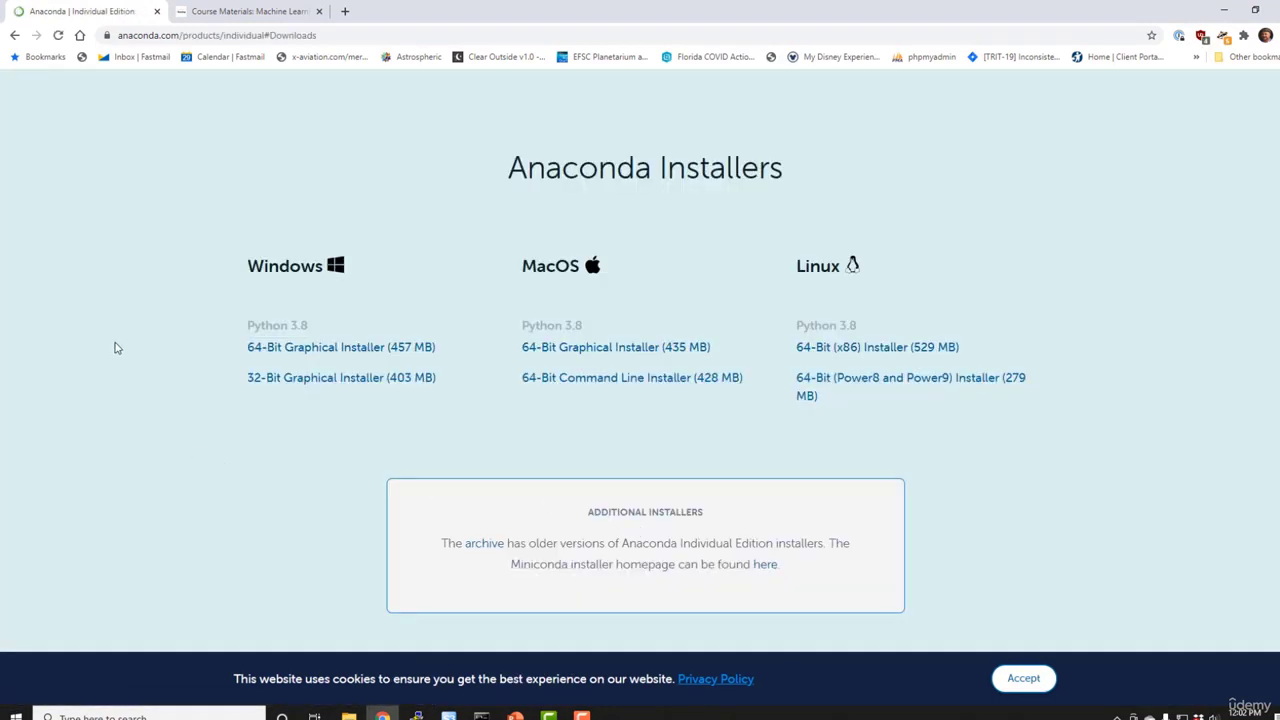
click(258, 347)
click(289, 349)
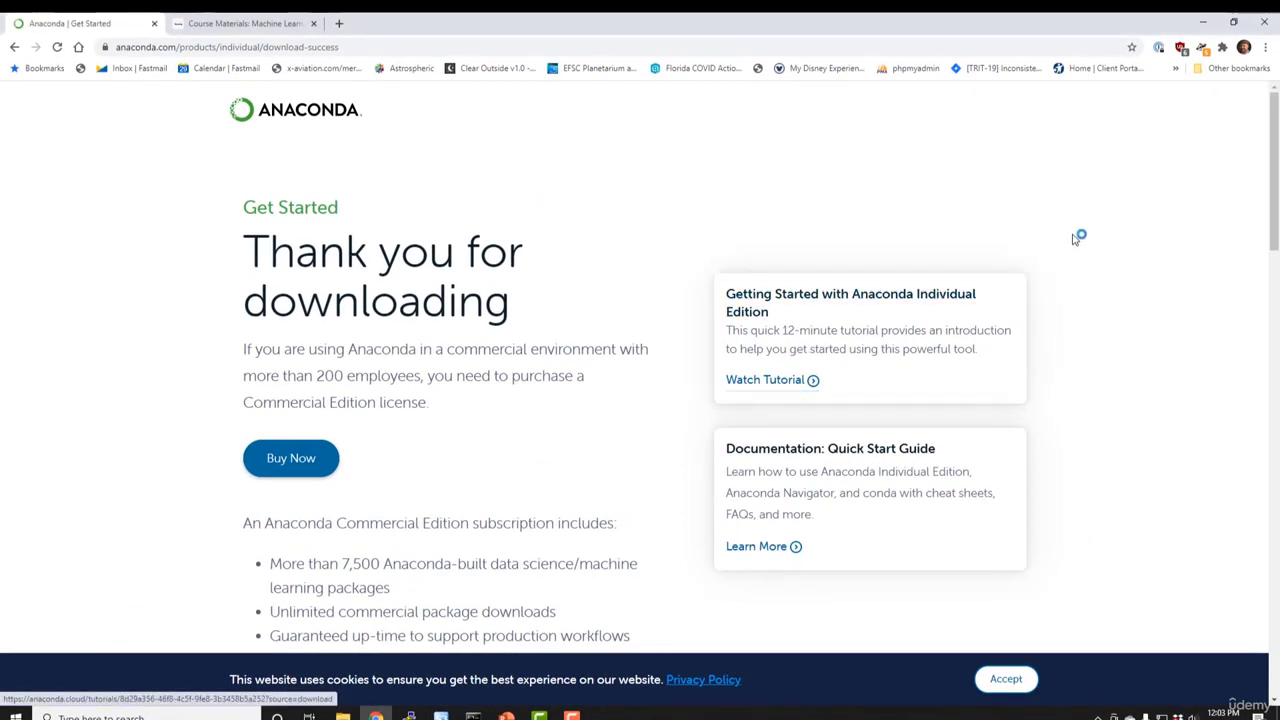
Accept the Anaconda3 licence agreement and keep the Just Me installation type
click(1201, 23)
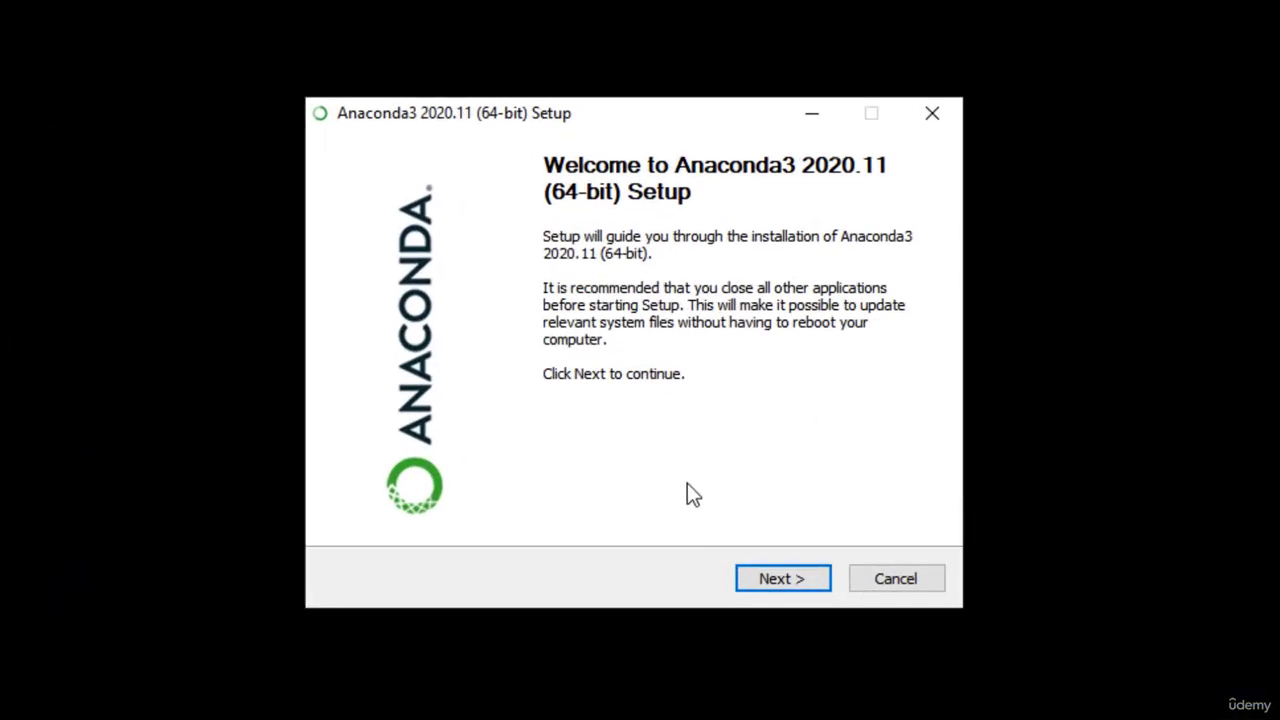
click(790, 579)
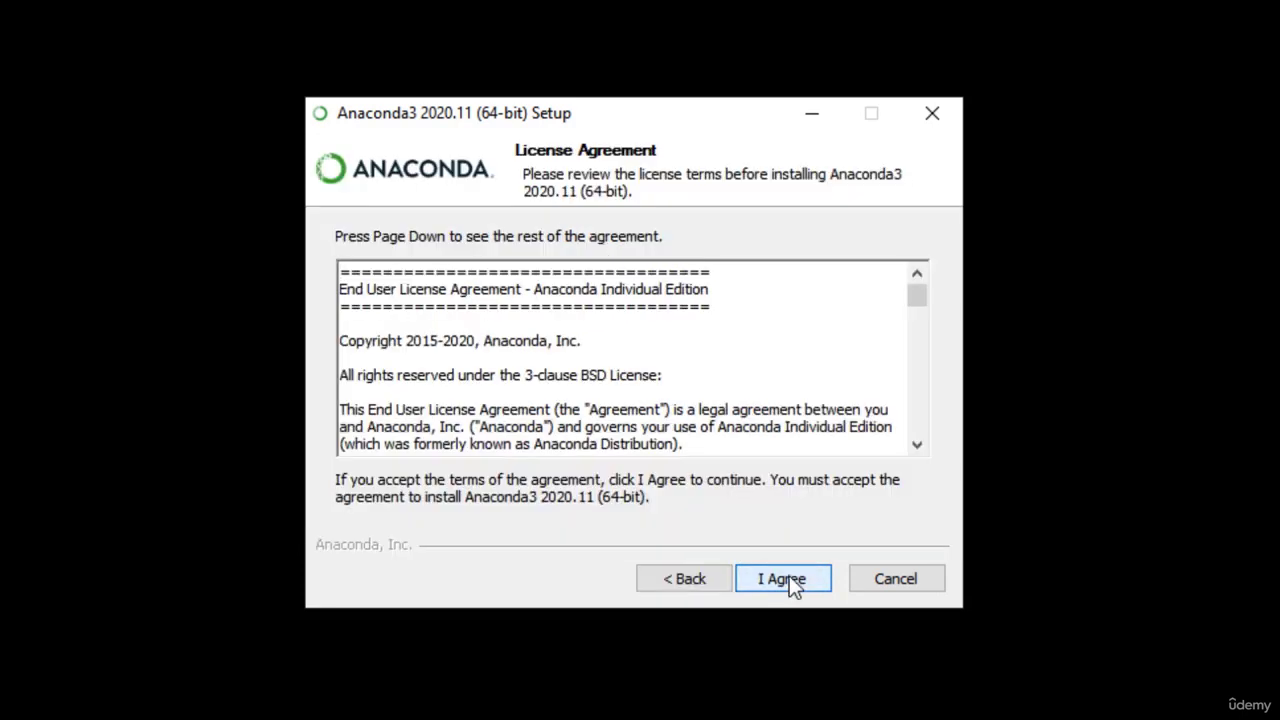
click(793, 576)
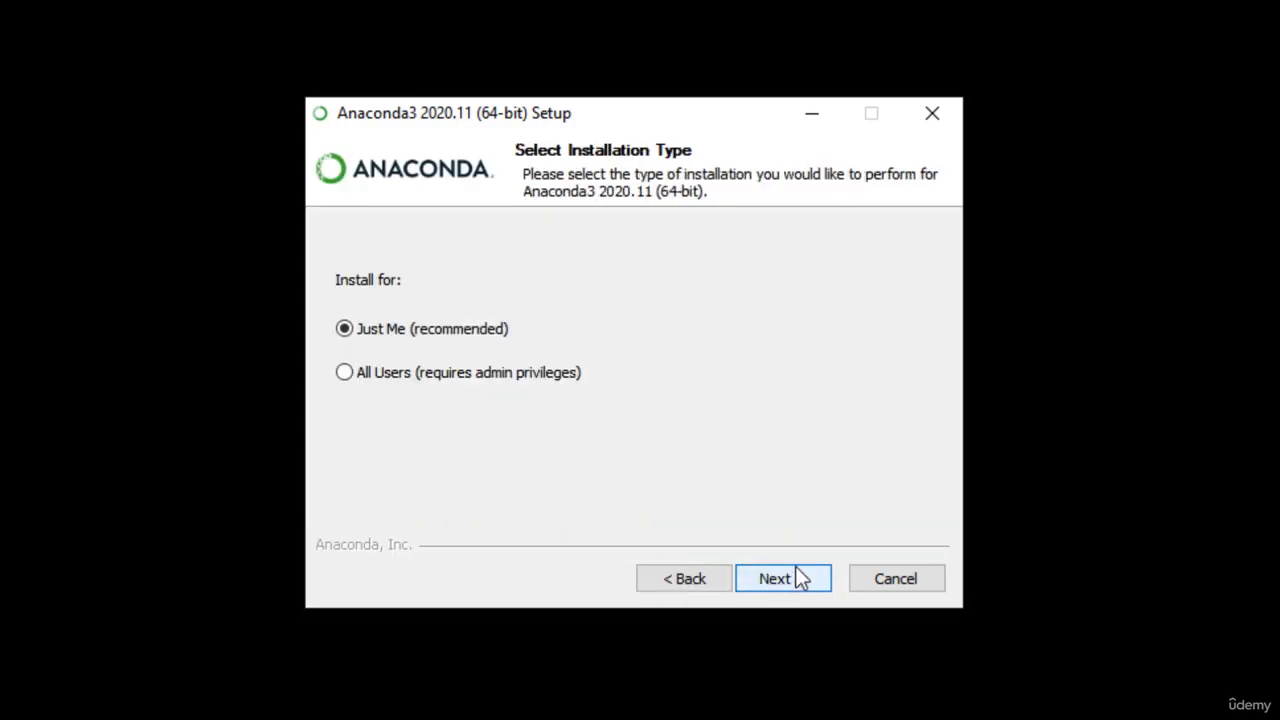
click(802, 577)
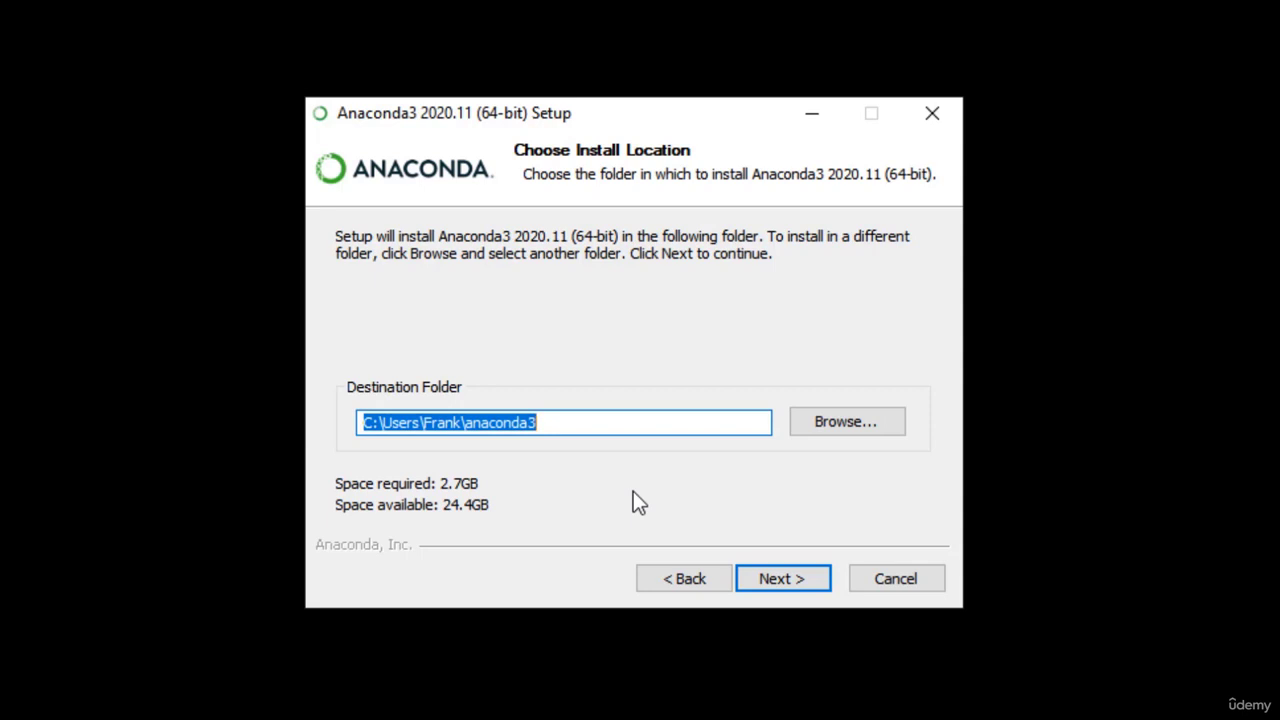
Set the install destination to E:\anaconda3 and start installing with default advanced options
drag(495, 420, 325, 436)
text(E)
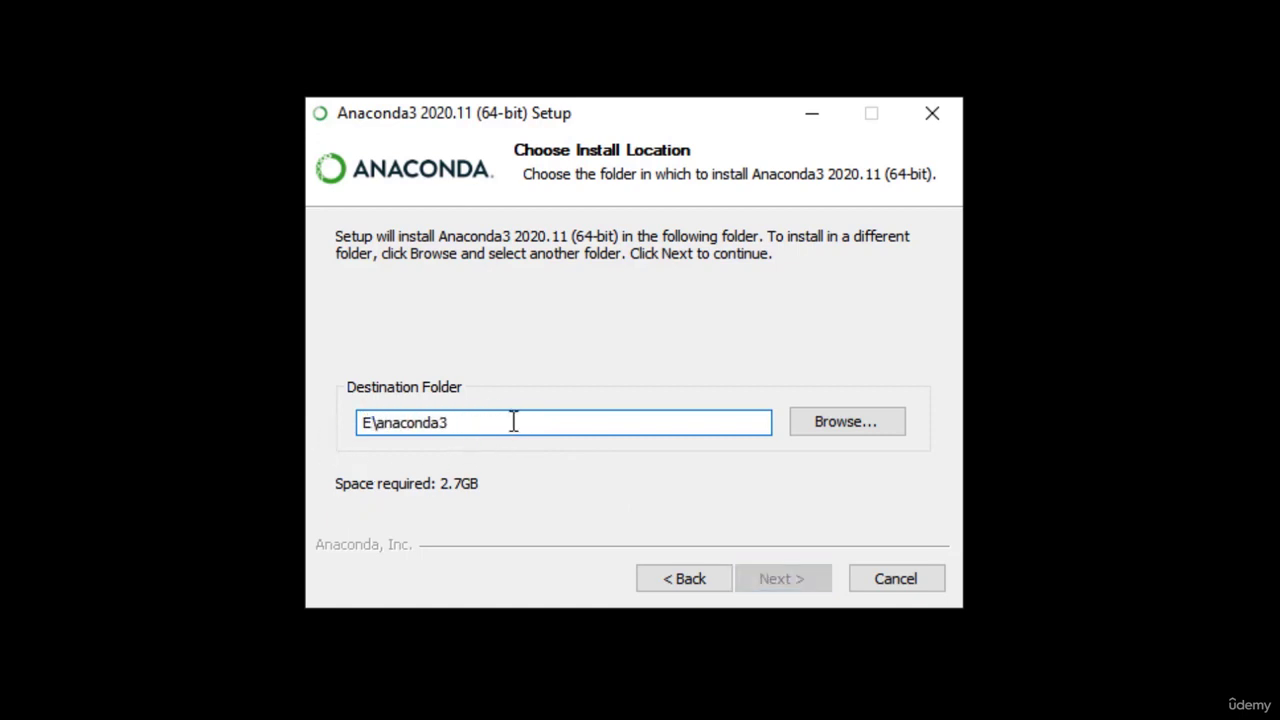
text(:)
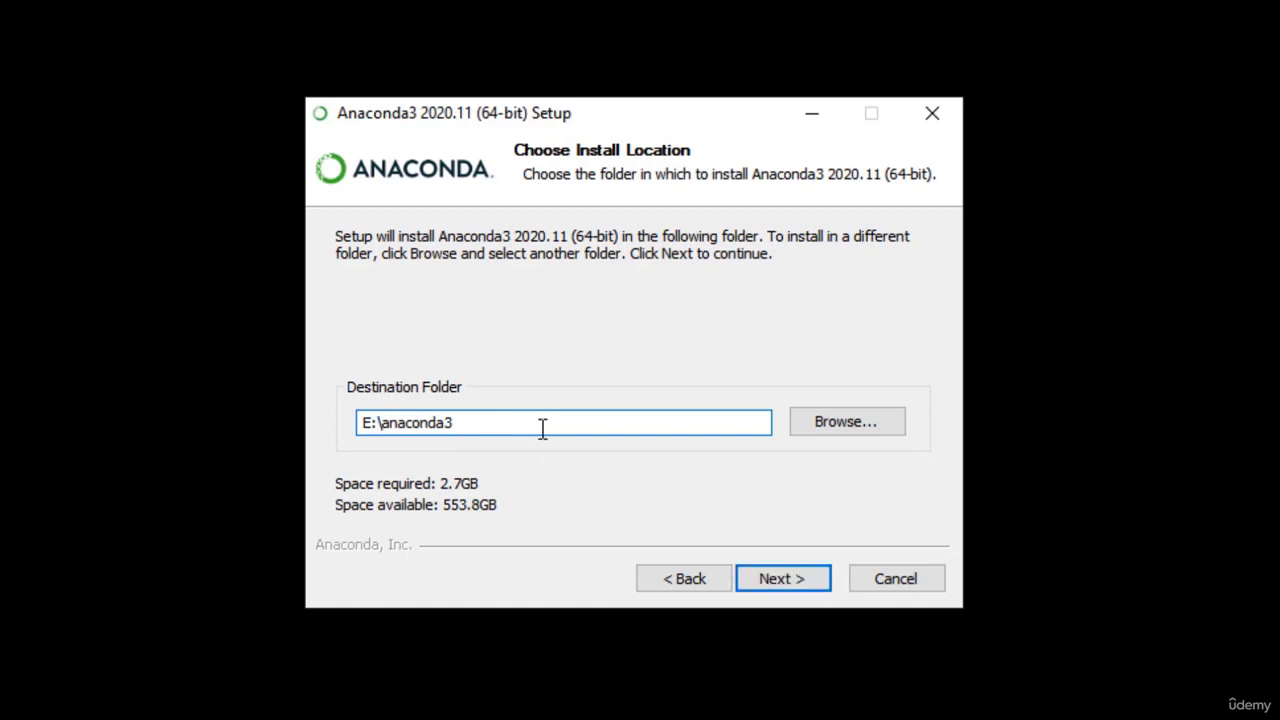
click(800, 596)
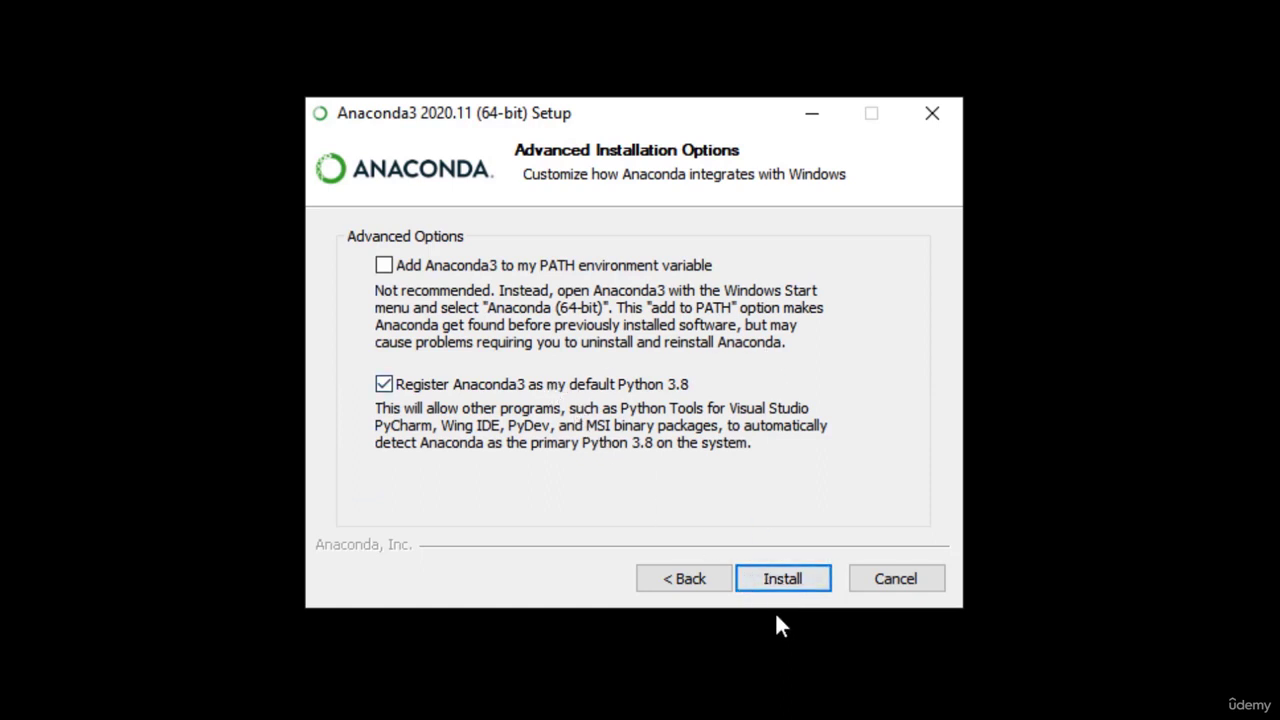
click(781, 580)
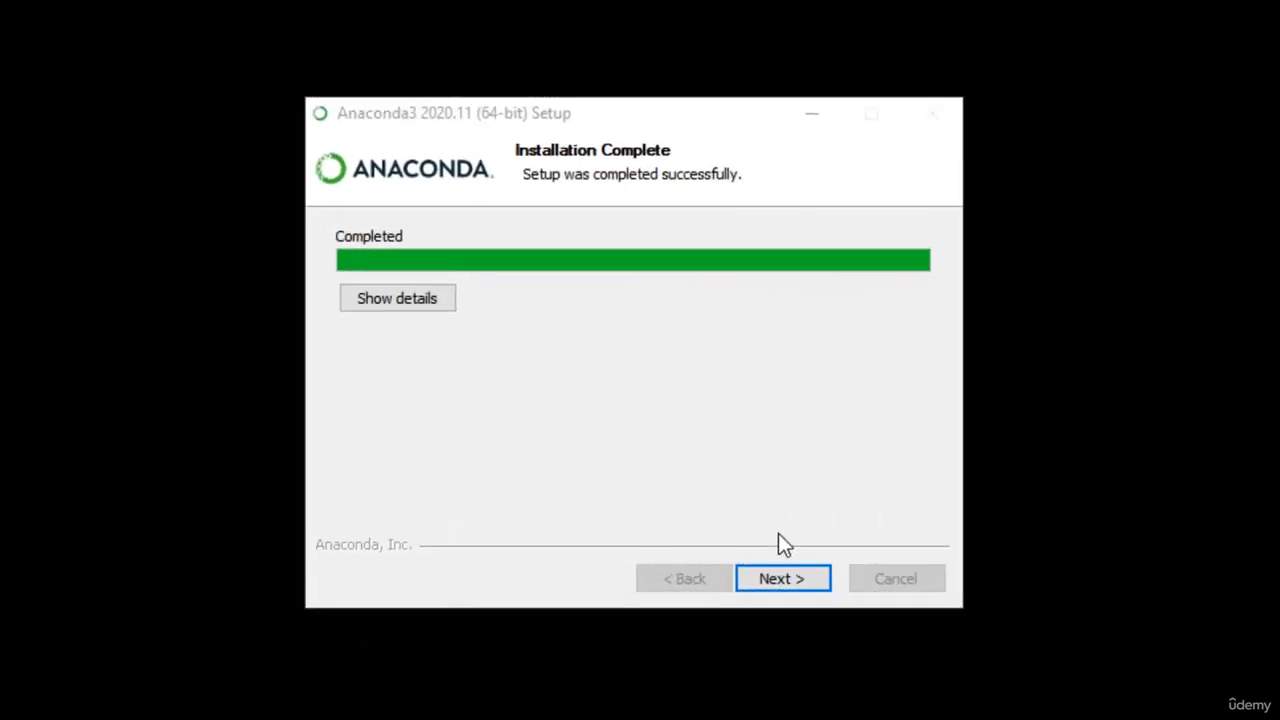
Skip the PyCharm offer, untick the tutorial and getting-started boxes, and finish setup
click(782, 581)
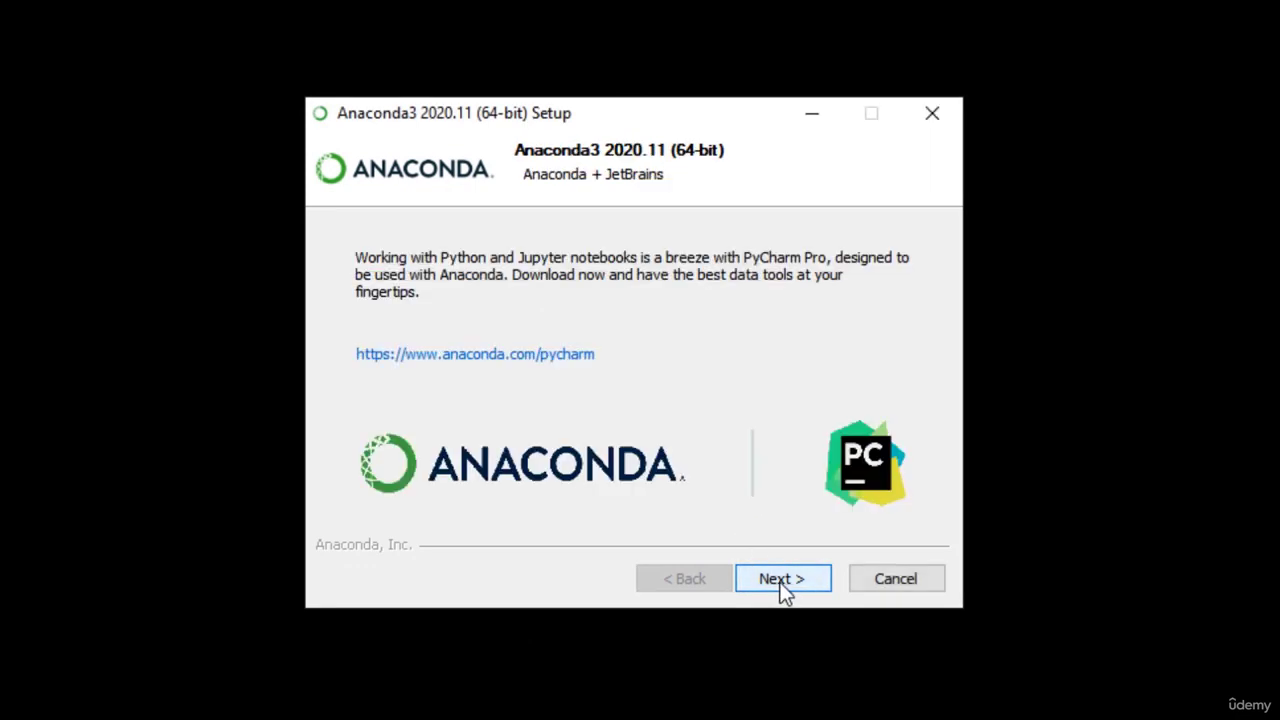
click(782, 580)
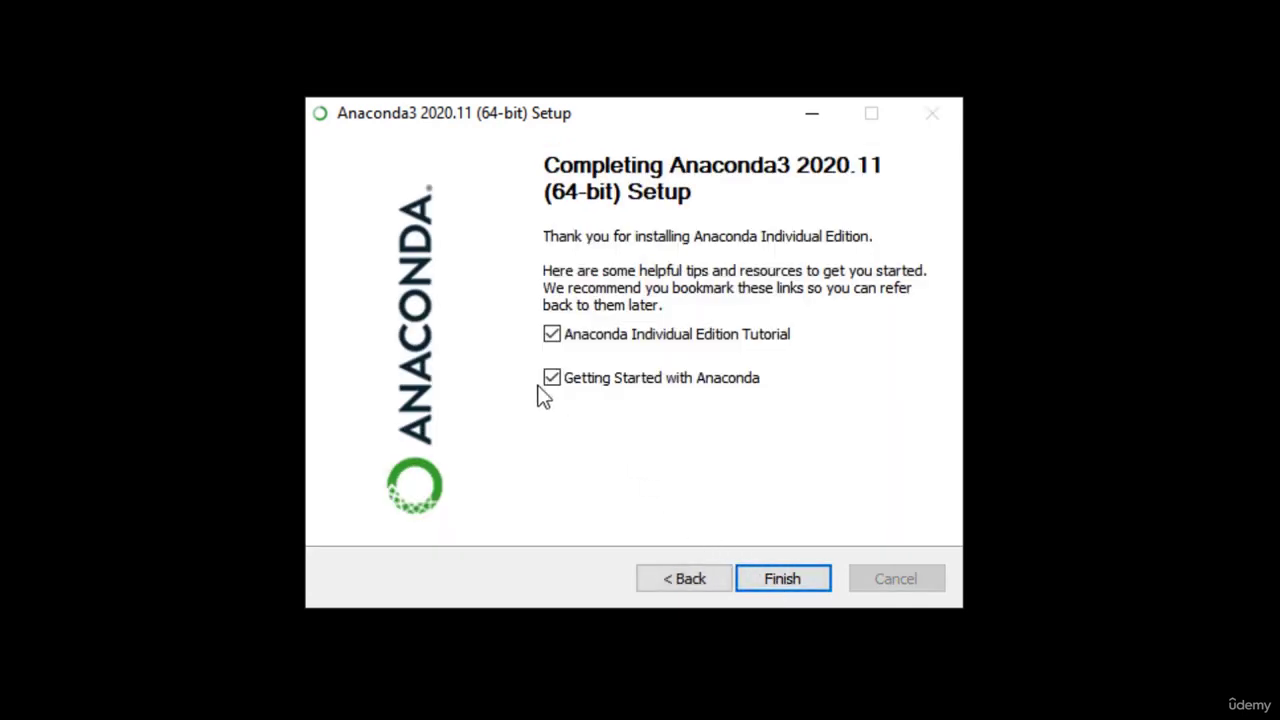
click(553, 379)
click(553, 335)
click(779, 577)
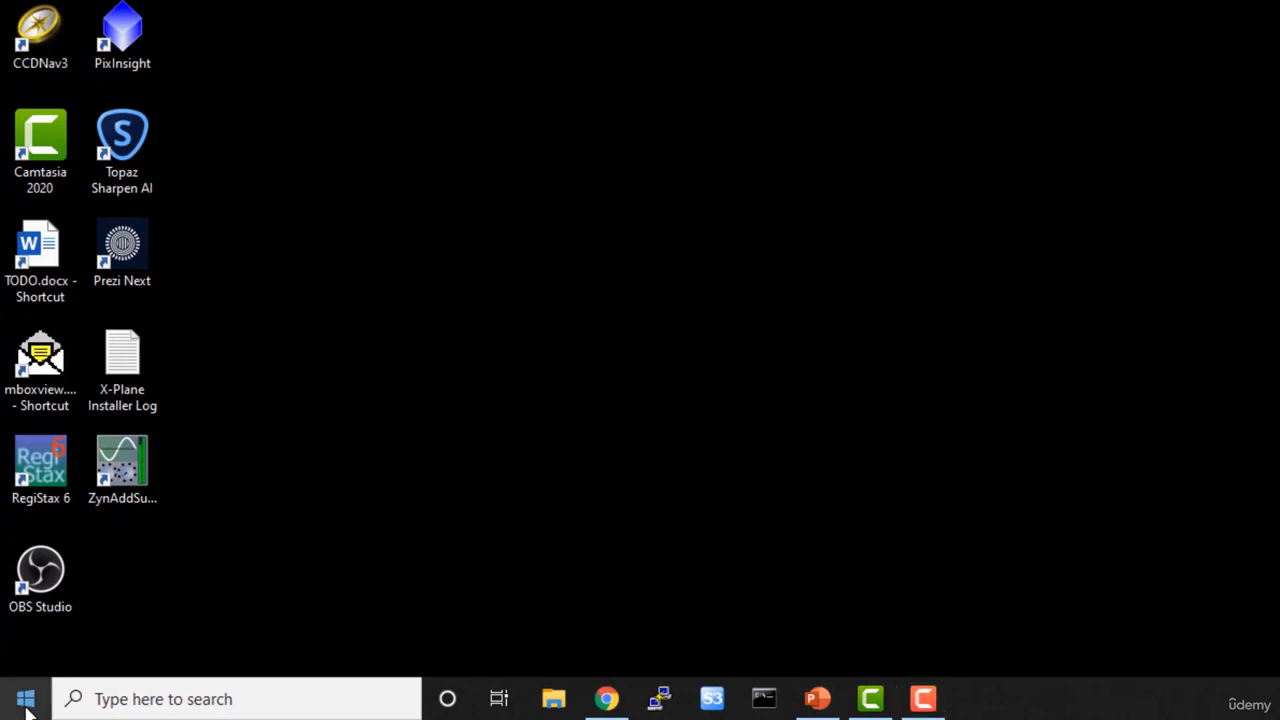
Launch Anaconda Prompt from the Start menu and run 'conda install pydotplus'
click(26, 708)
scroll(211, 483, down, 3)
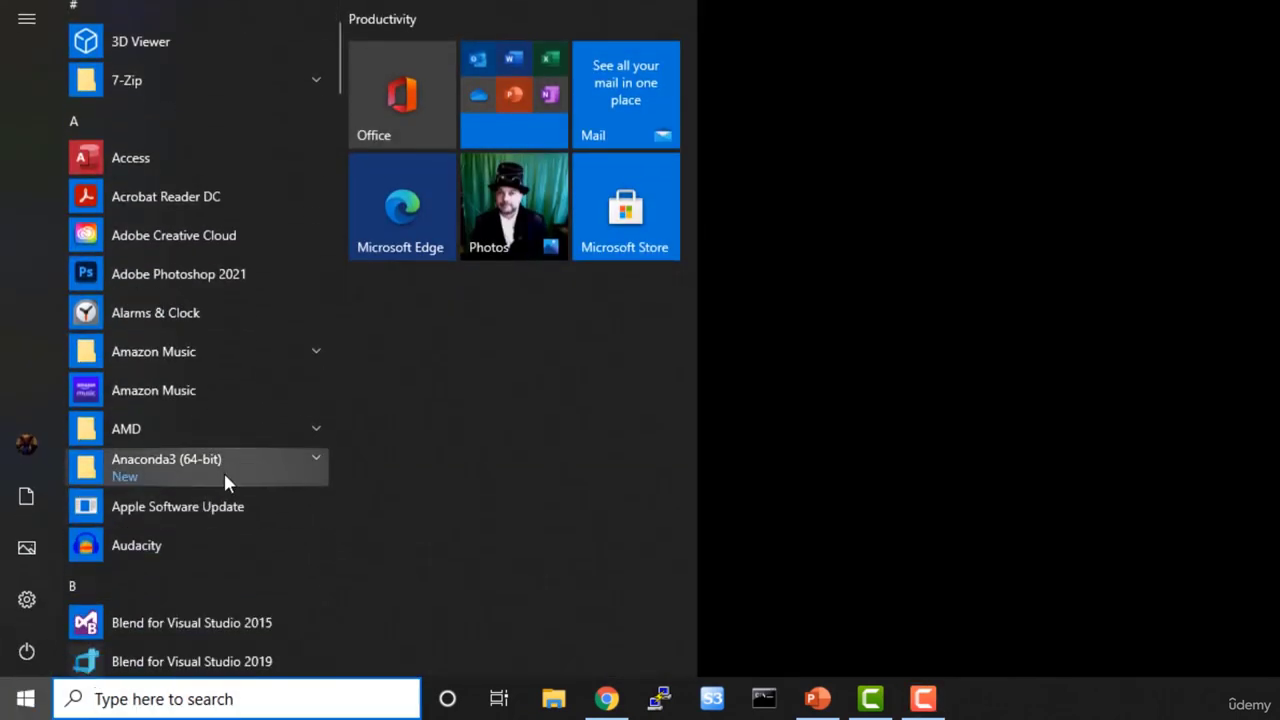
click(221, 470)
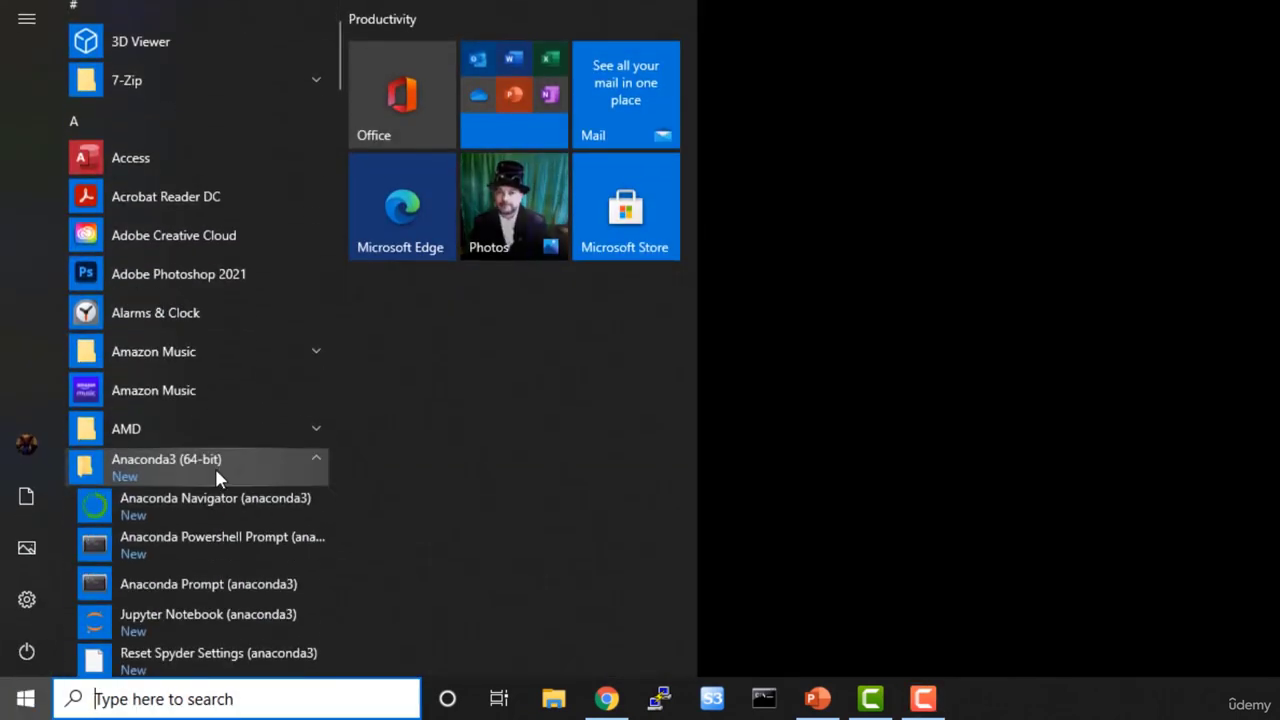
scroll(215, 468, down, 1)
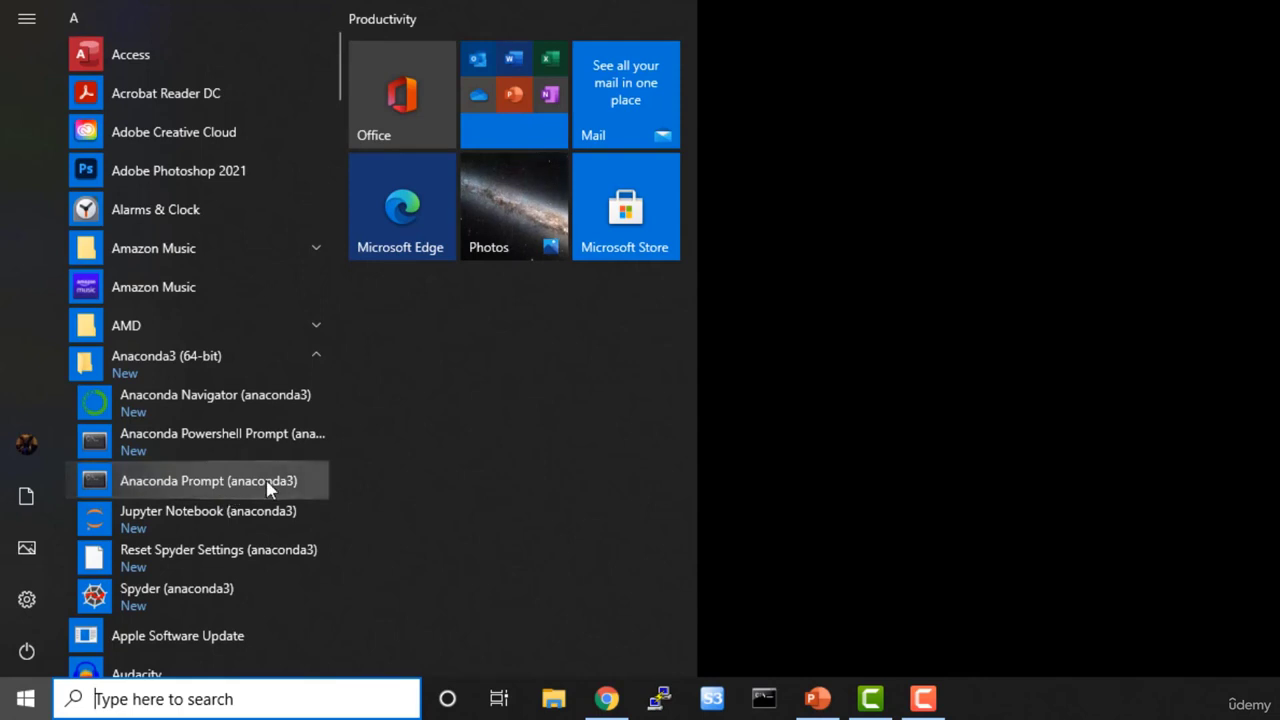
click(268, 486)
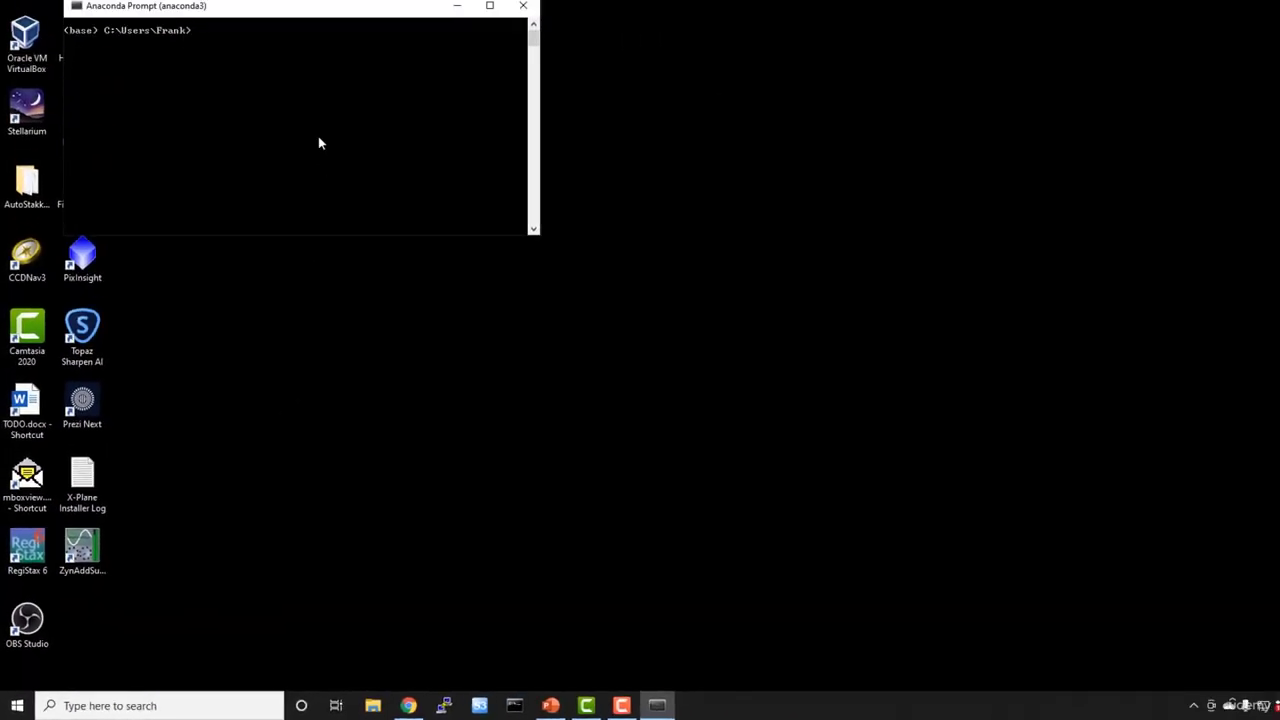
drag(246, 66, 492, 183)
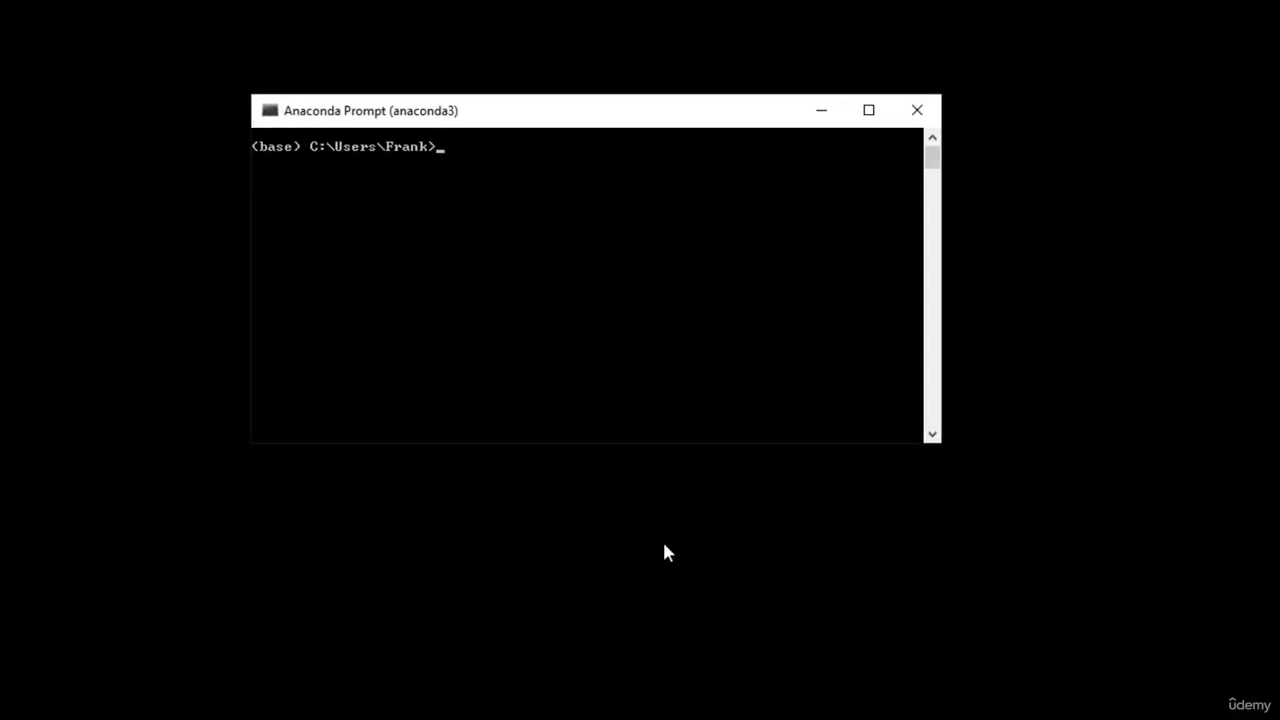
text(conda)
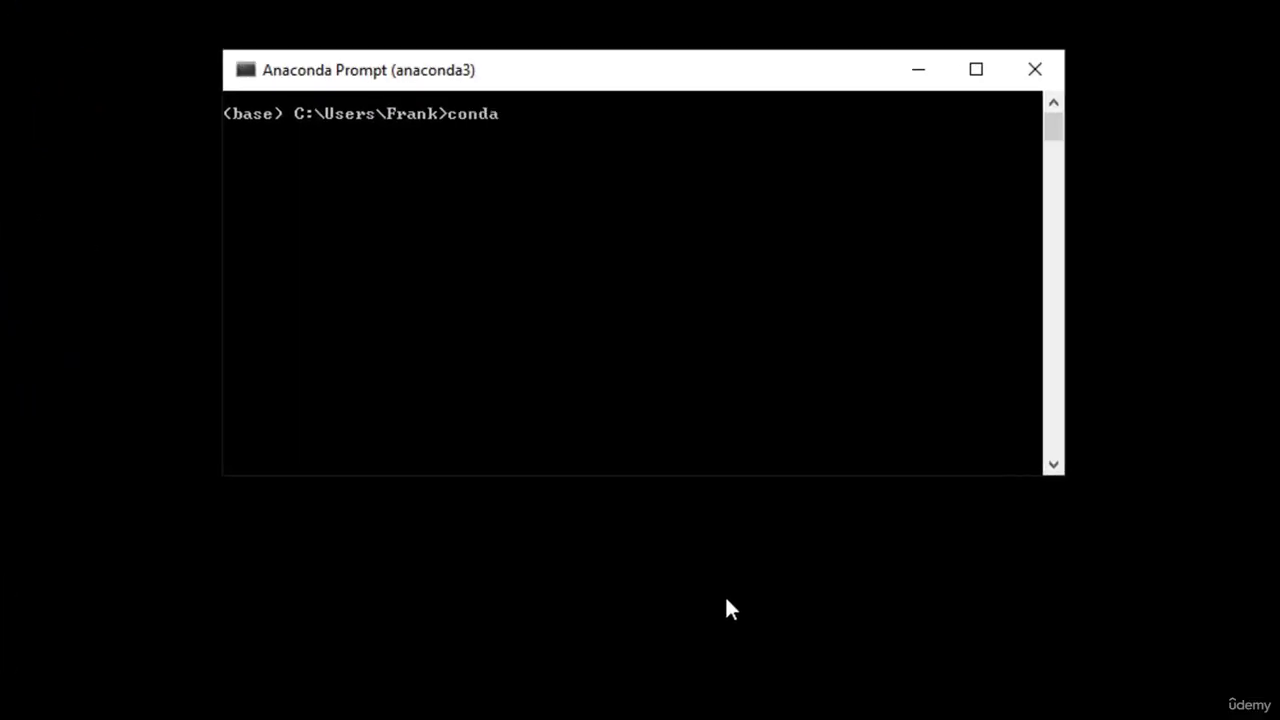
text( install pydo)
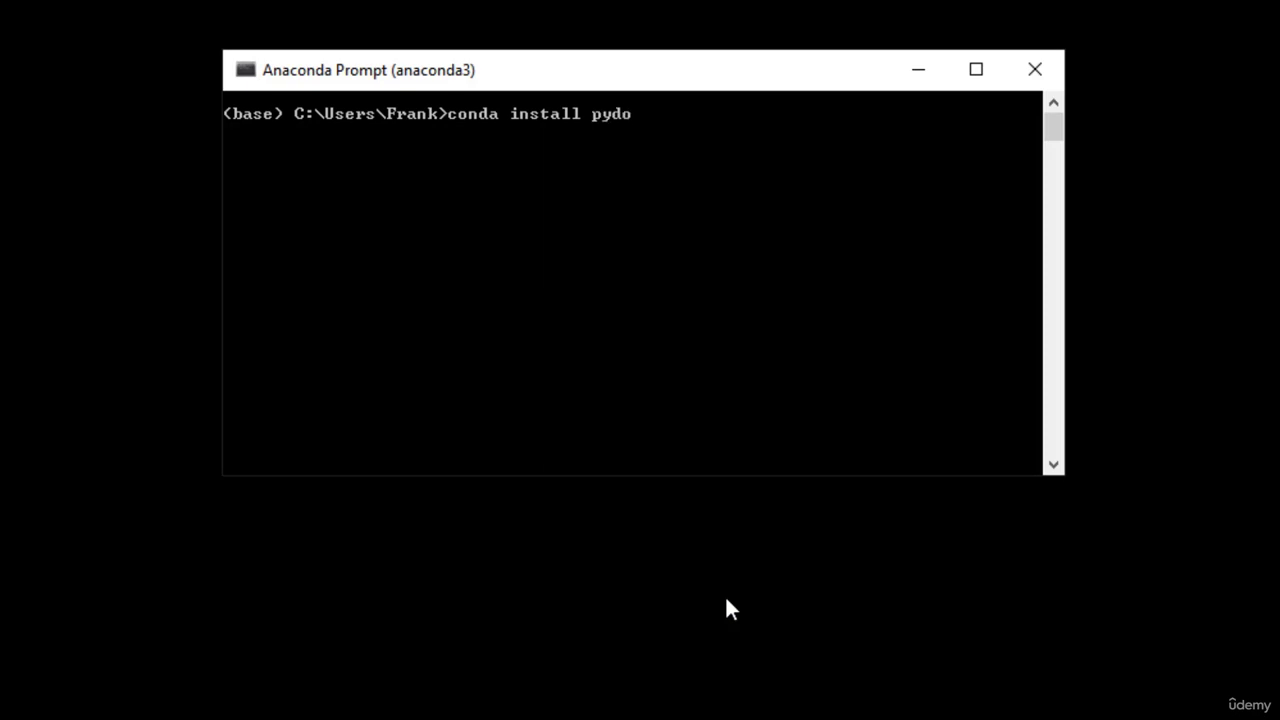
text(tplus)
key(Return)
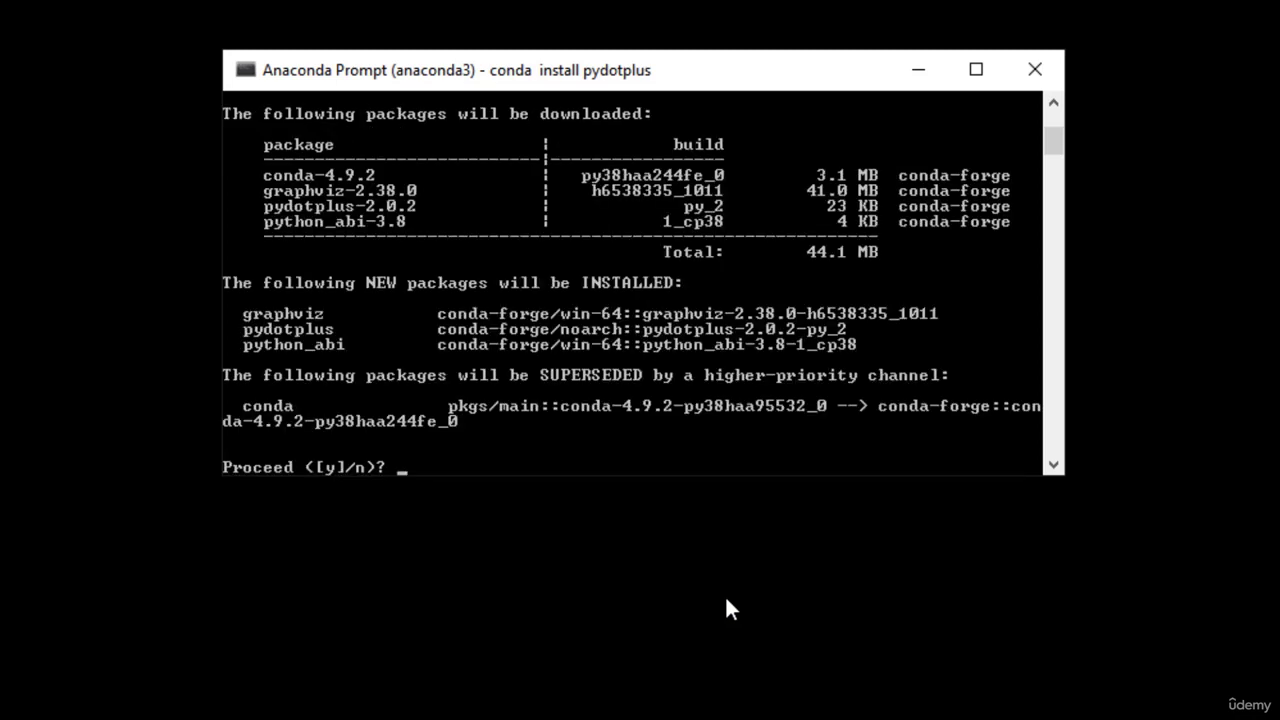
Answer y to install pydotplus, graphviz and python_abi, then enter 'pip install tensorflow'
text(y)
key(Return)
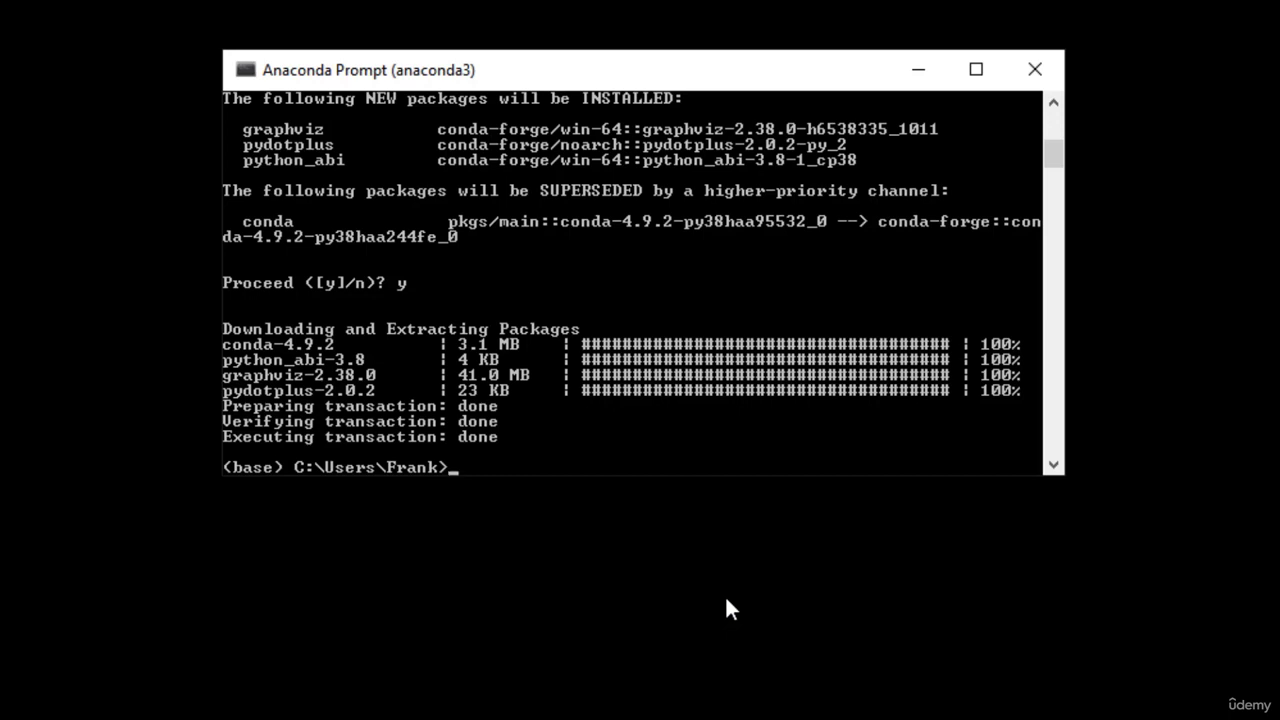
text(pip install tensorflow)
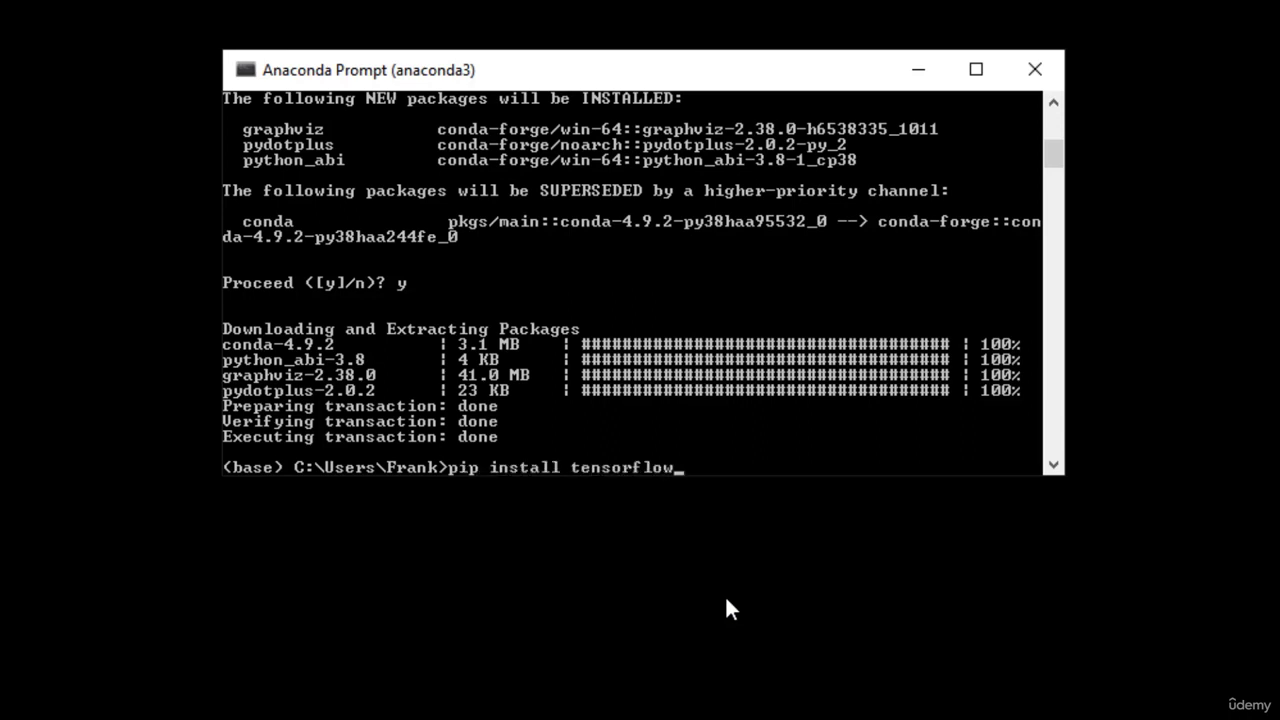
Run 'pip install tensorflow' to install TensorFlow 2.4.1 and its dependencies
key(Return)
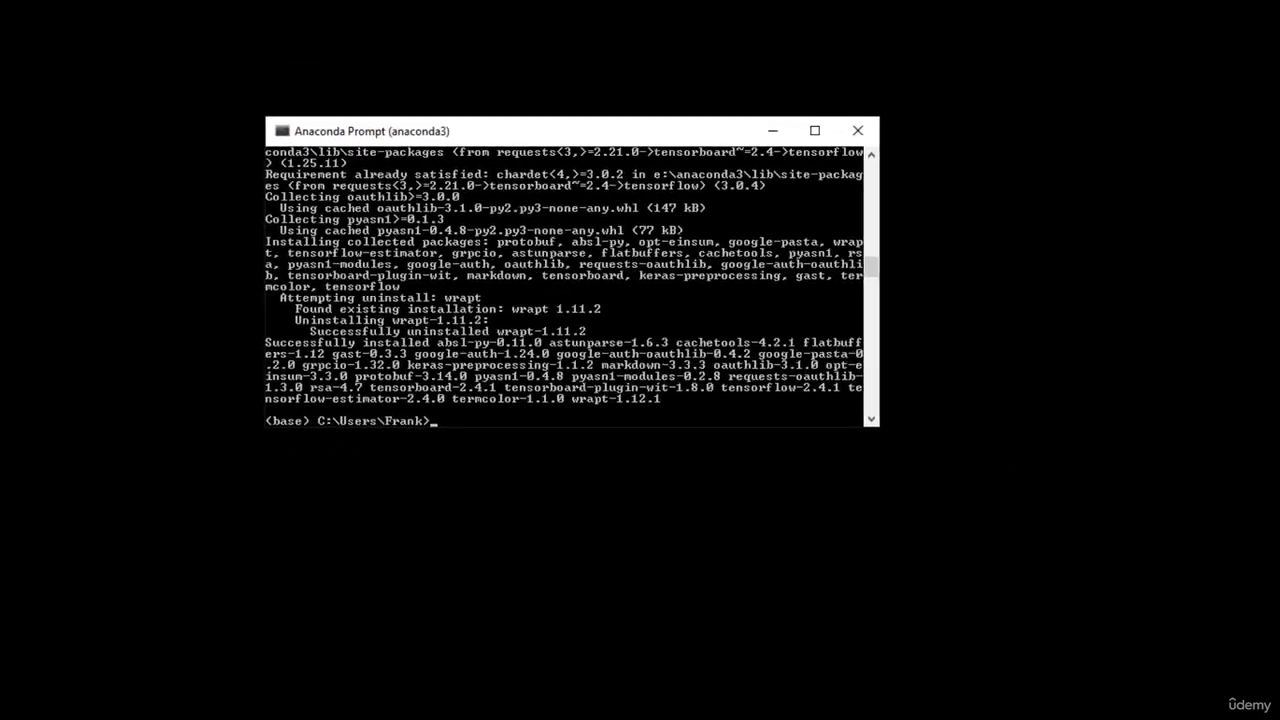
Download MLCourse.zip (44.0 MB) from the Sundog Course Materials page in Chrome
click(376, 707)
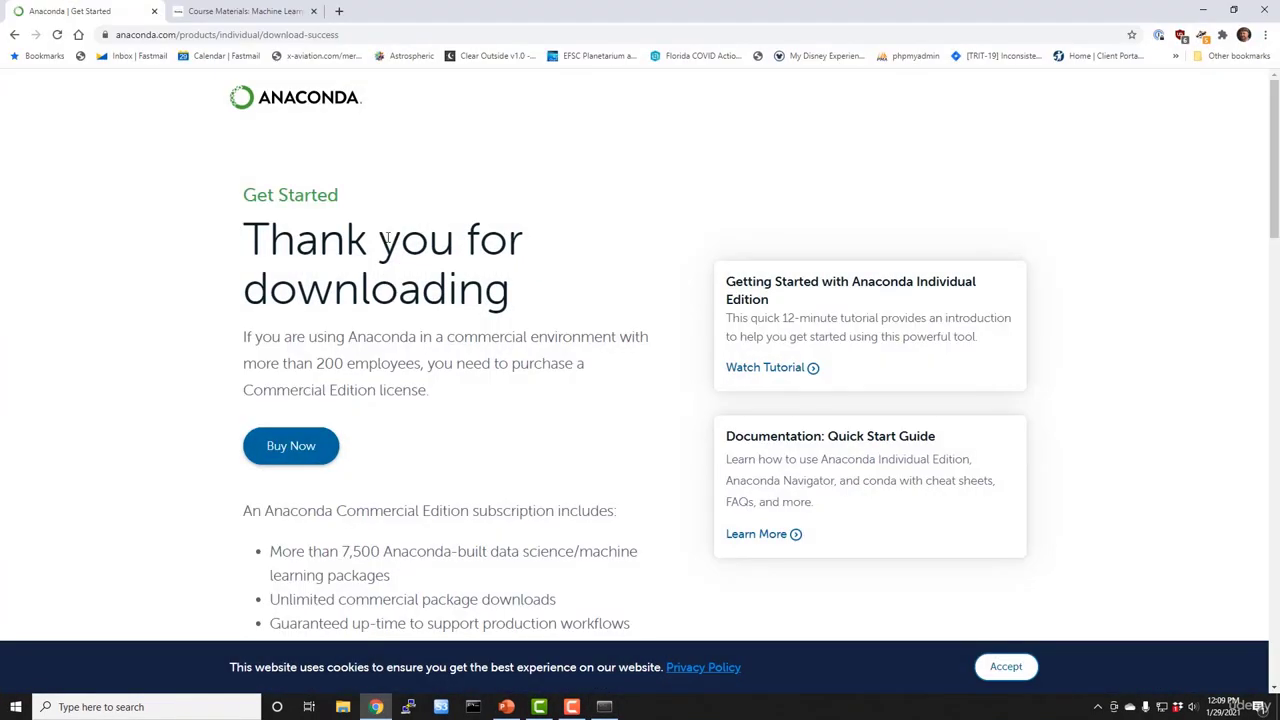
click(295, 12)
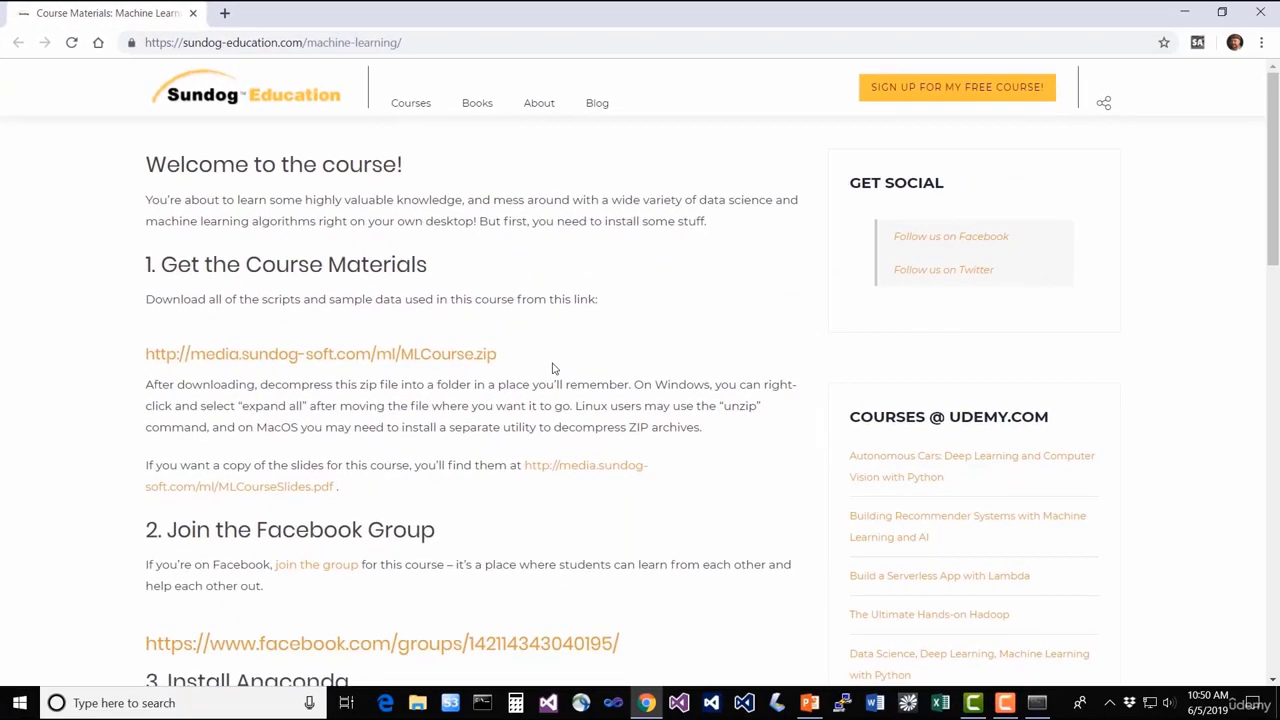
click(472, 362)
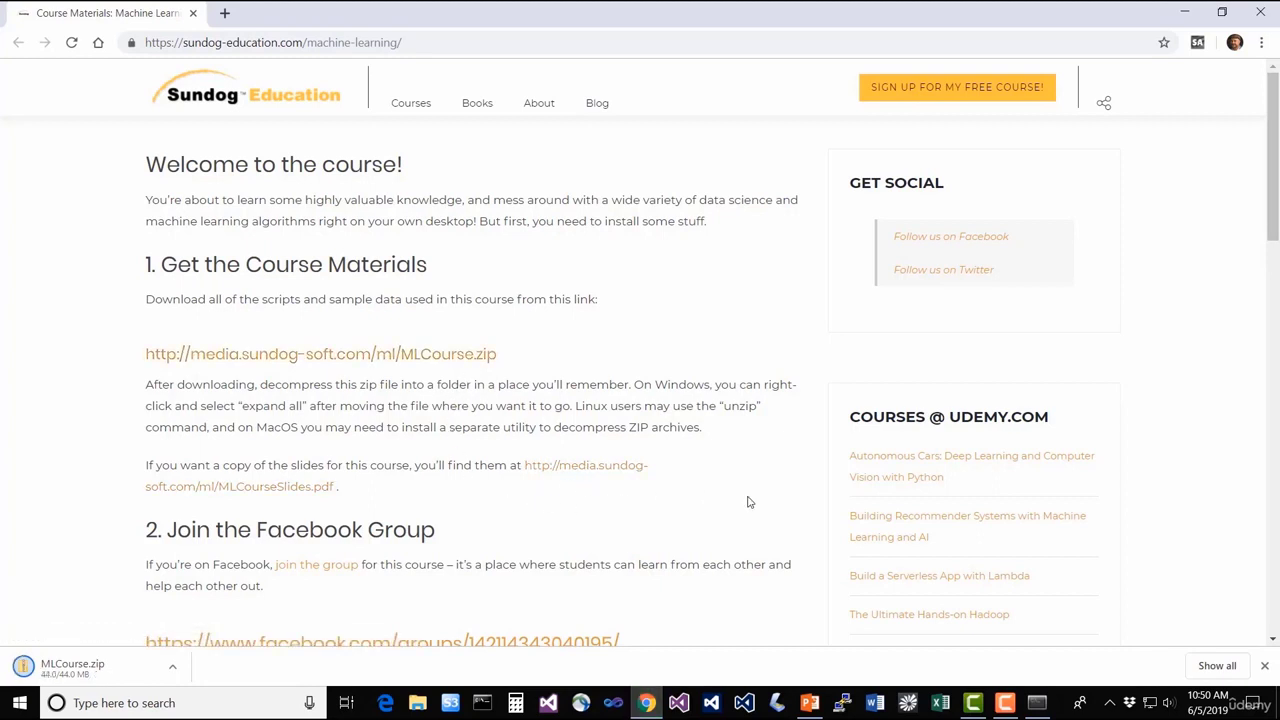
scroll(750, 502, down, 1)
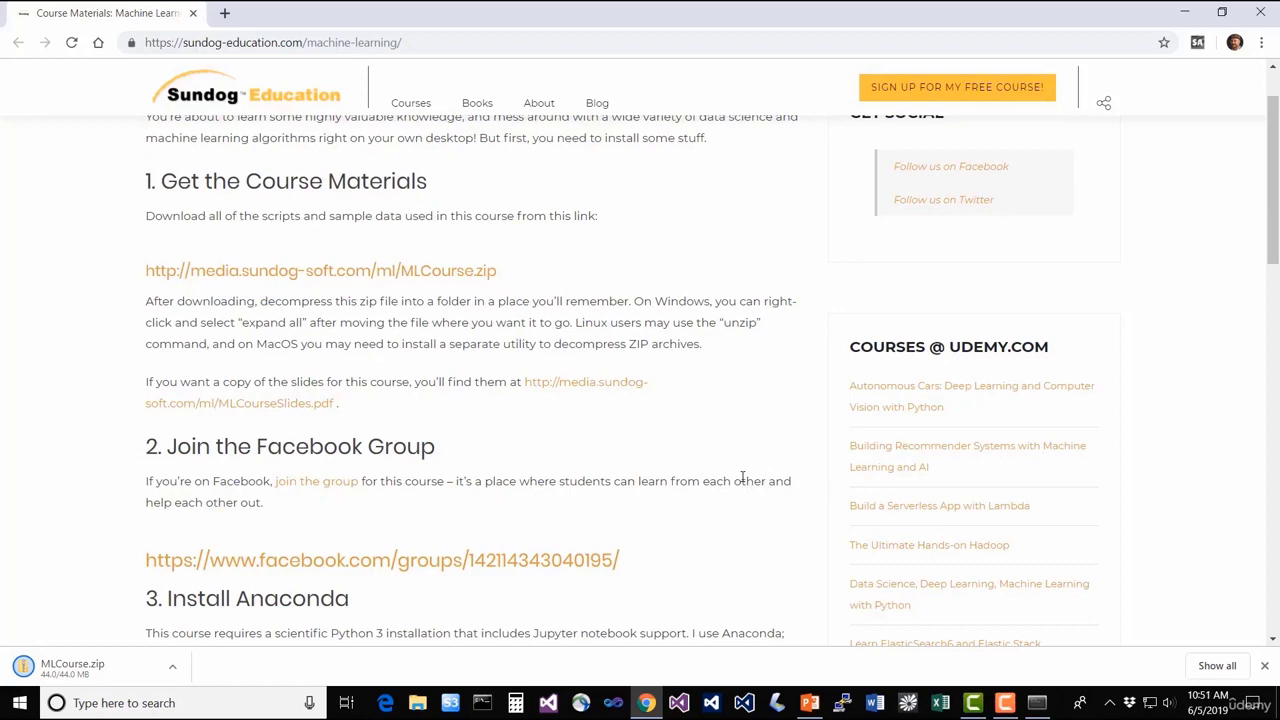
scroll(728, 427, down, 4)
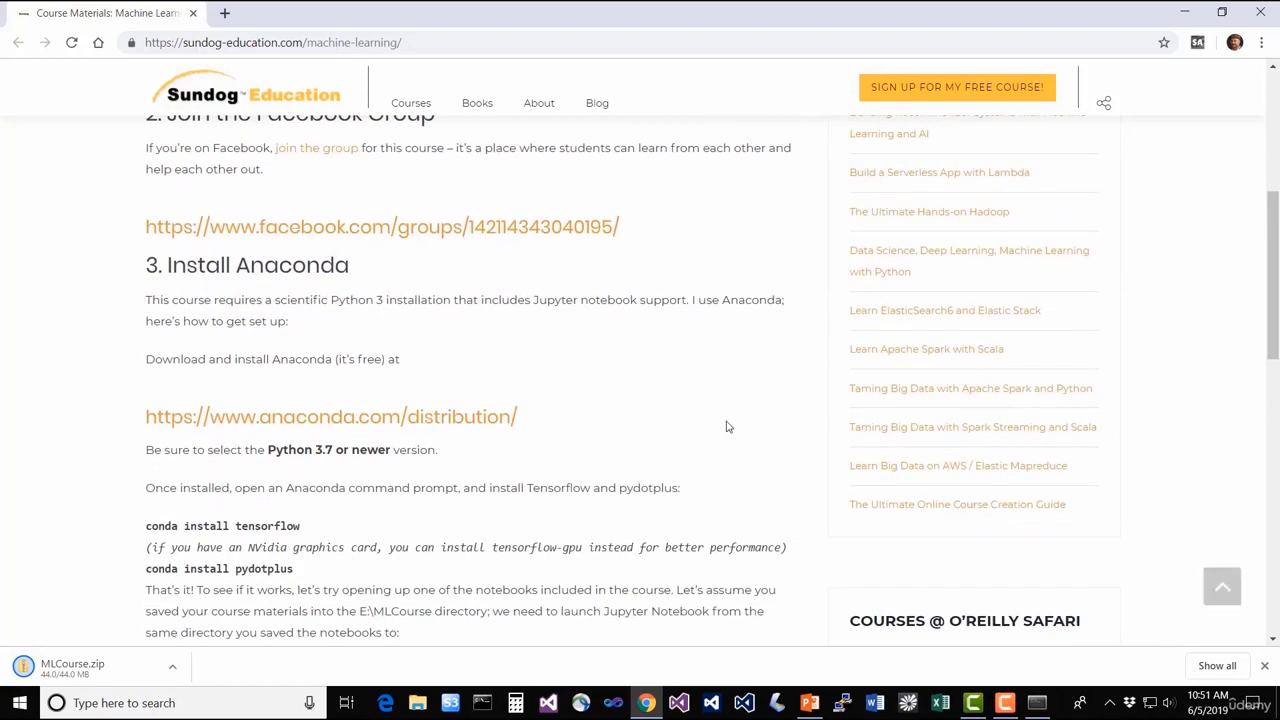
scroll(728, 427, down, 2)
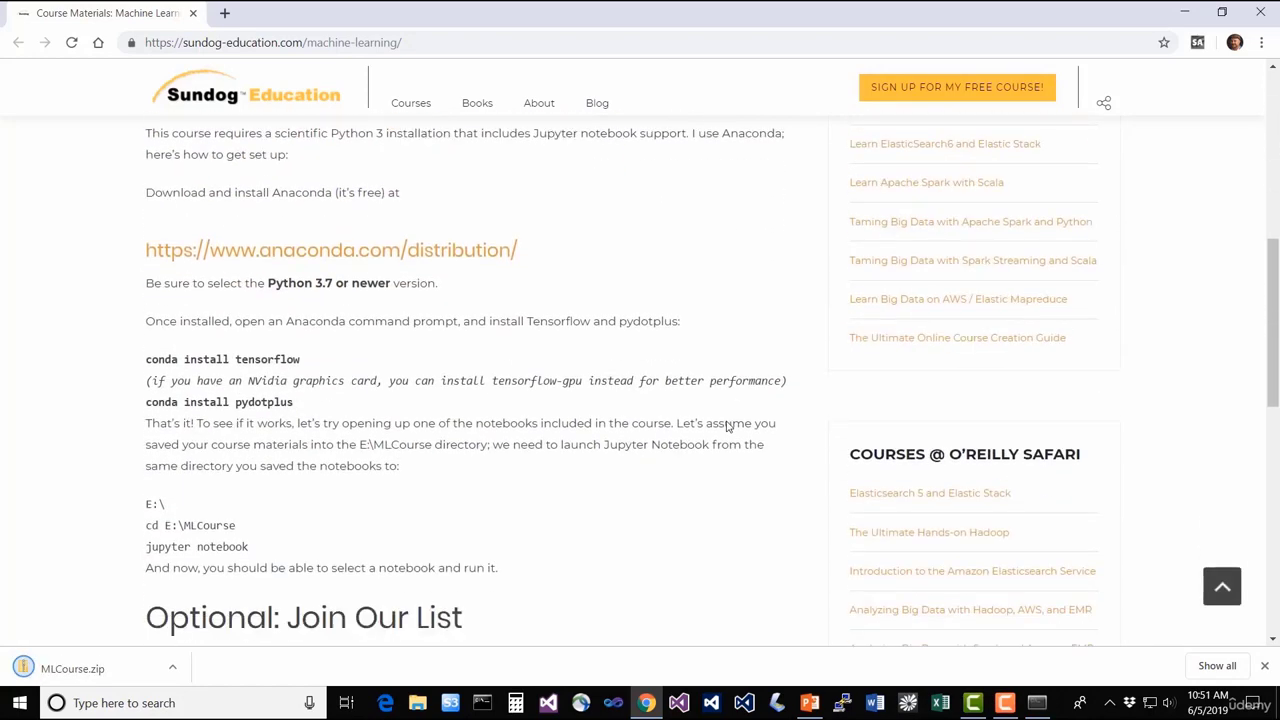
scroll(728, 427, down, 4)
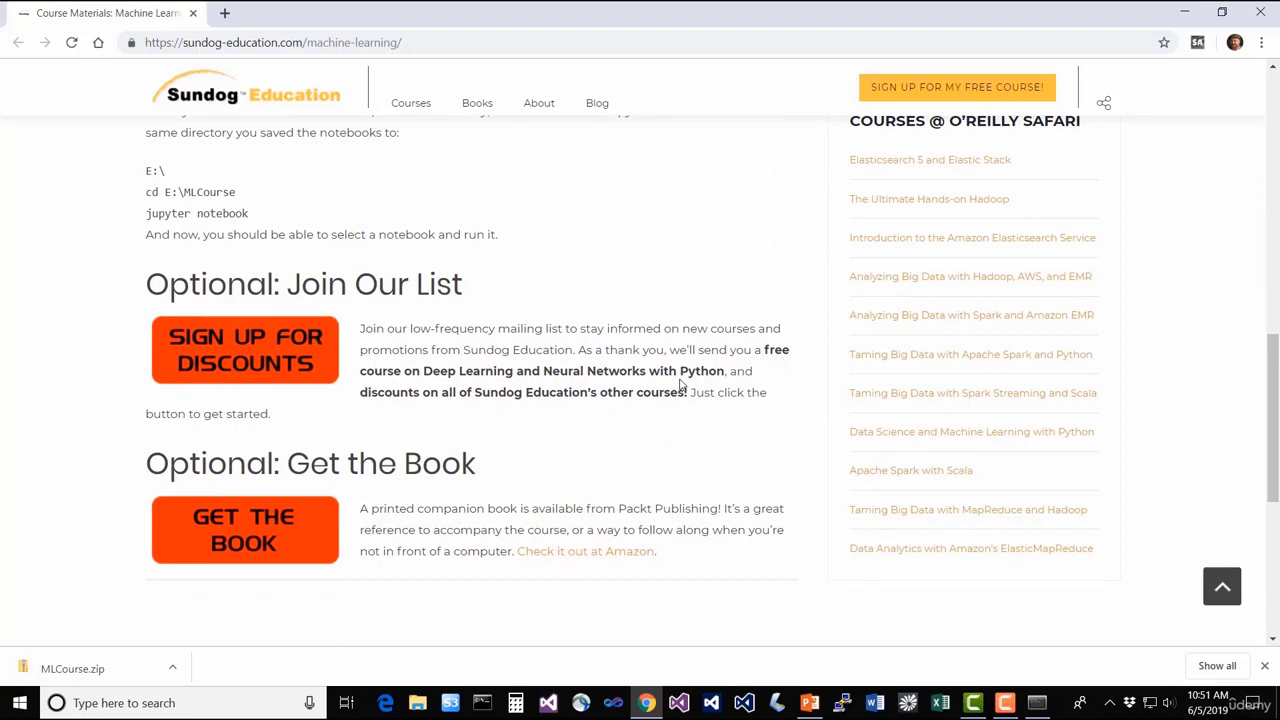
scroll(680, 383, up, 15)
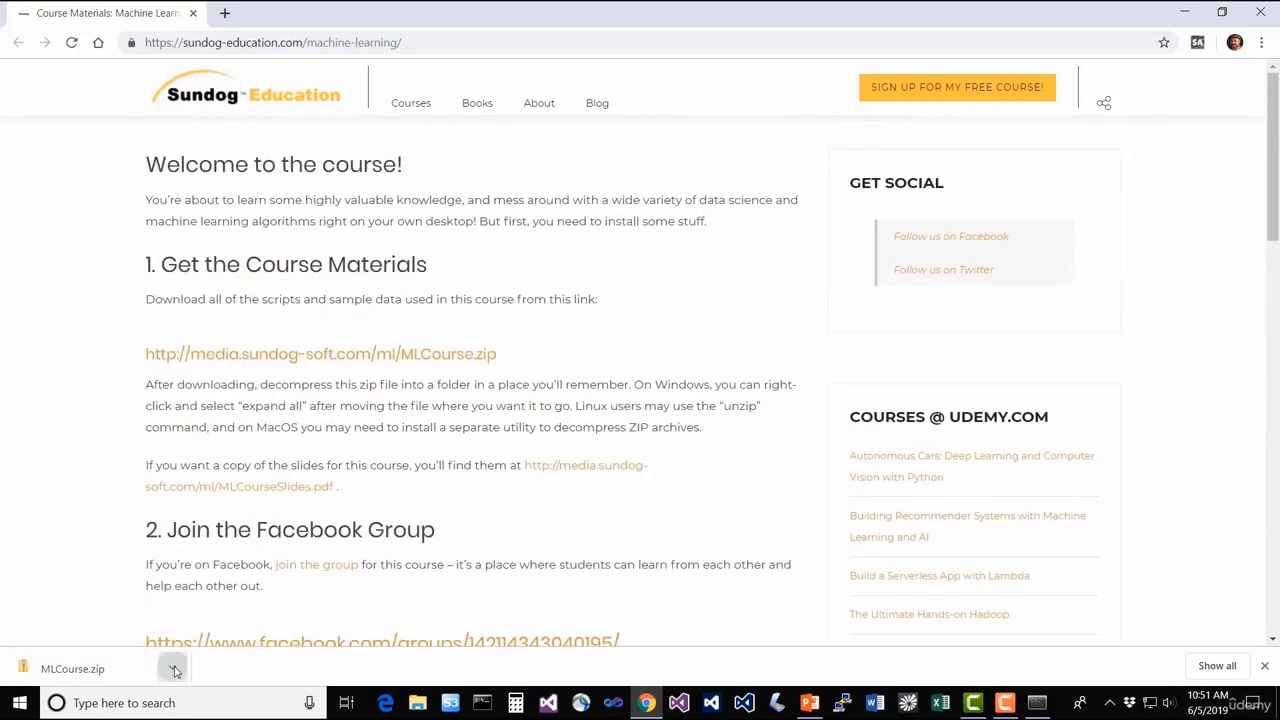
Show MLCourse.zip in E:\Downloads and extract all its files to an MLCourse folder
click(172, 668)
click(218, 609)
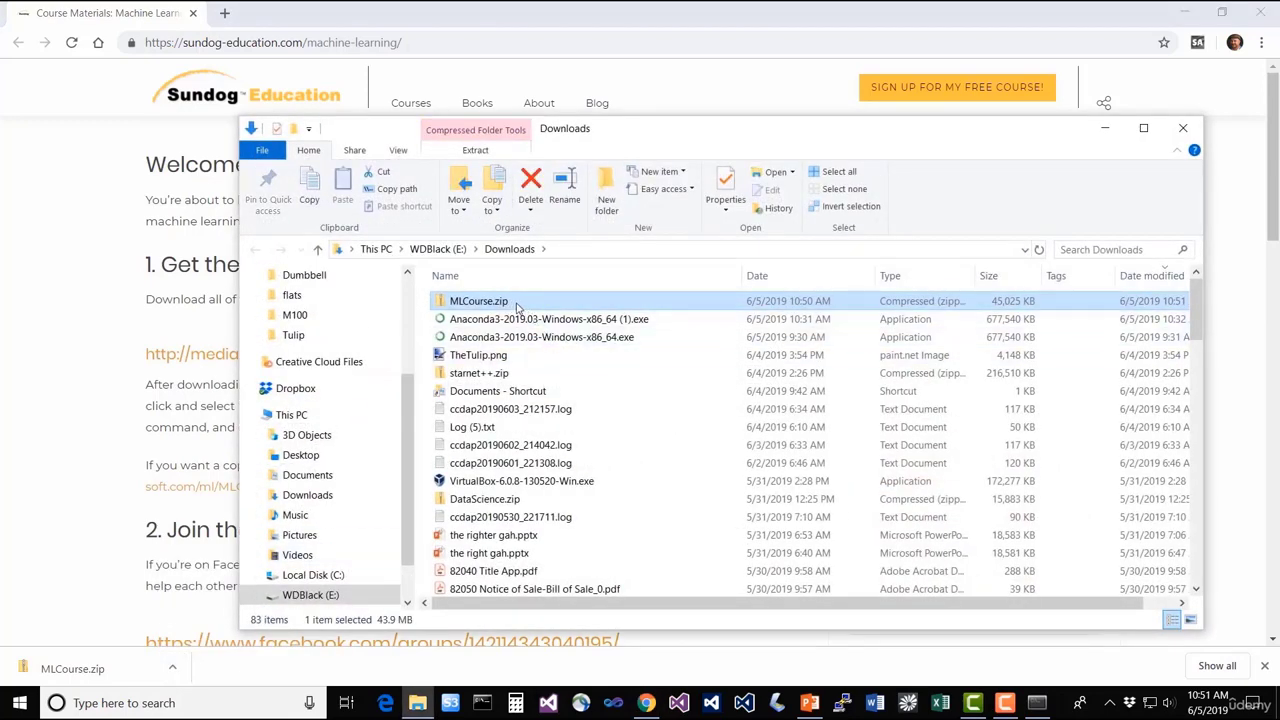
right_click(522, 308)
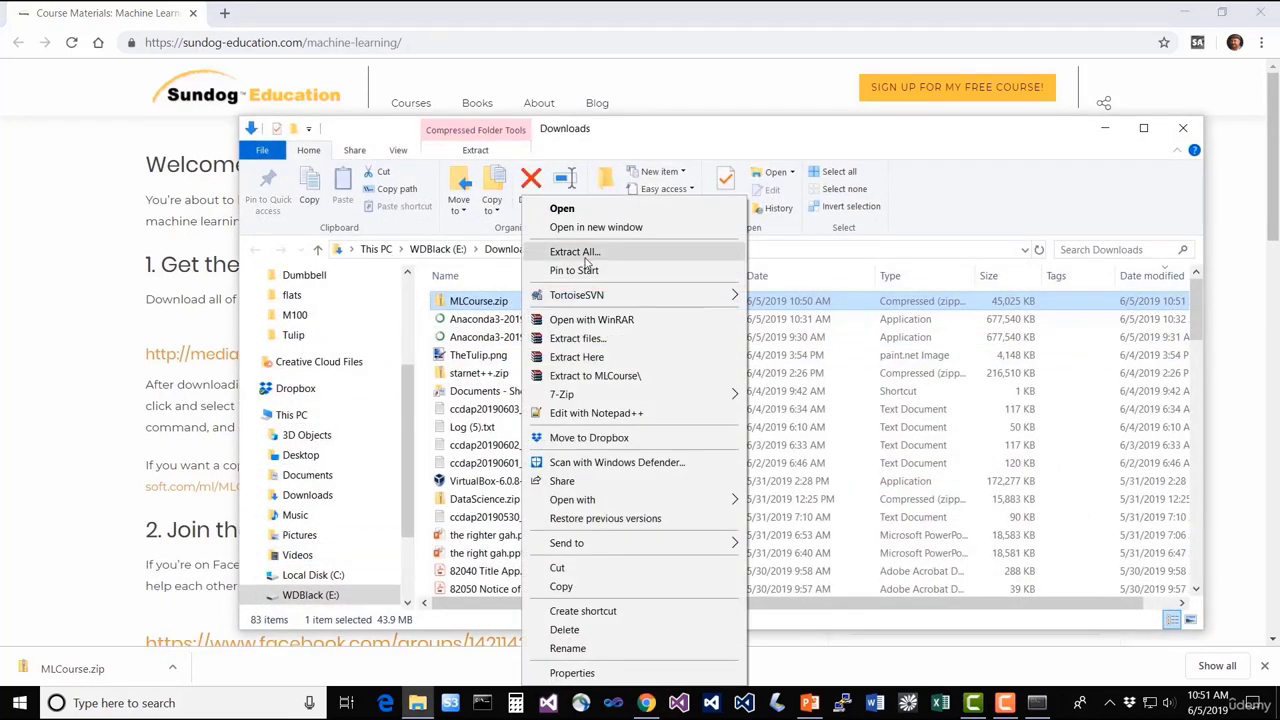
click(585, 258)
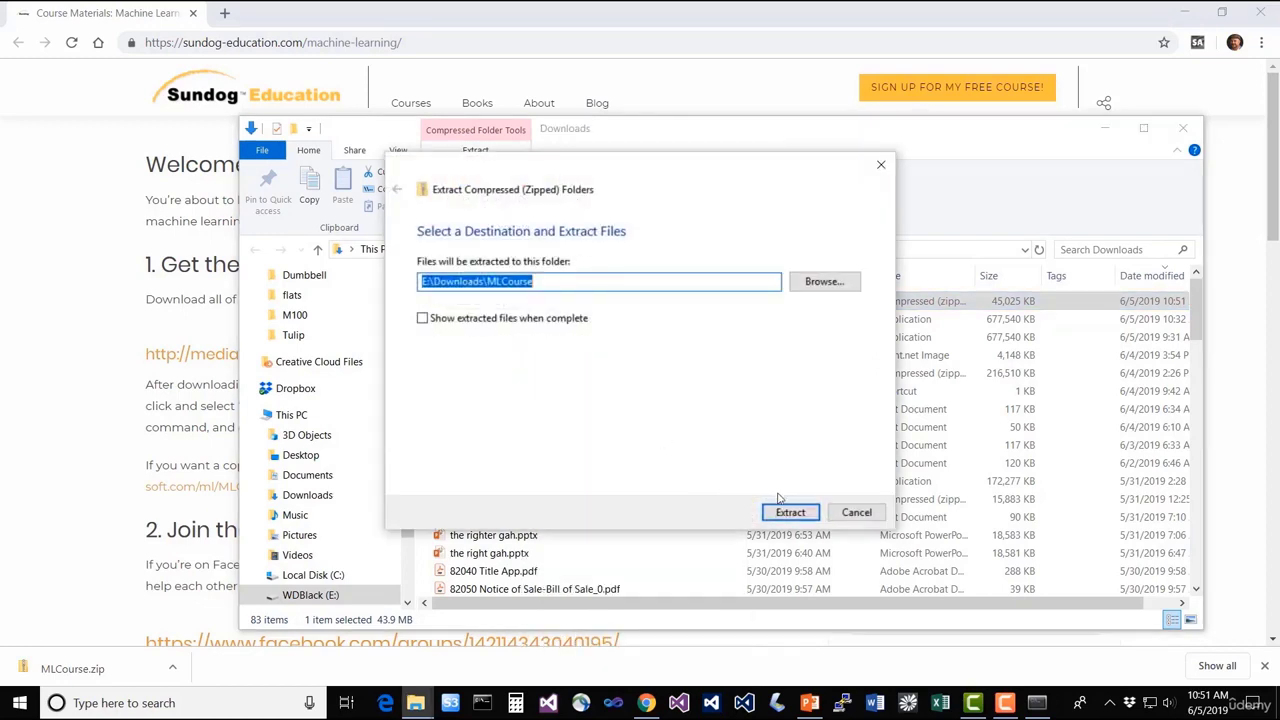
click(790, 513)
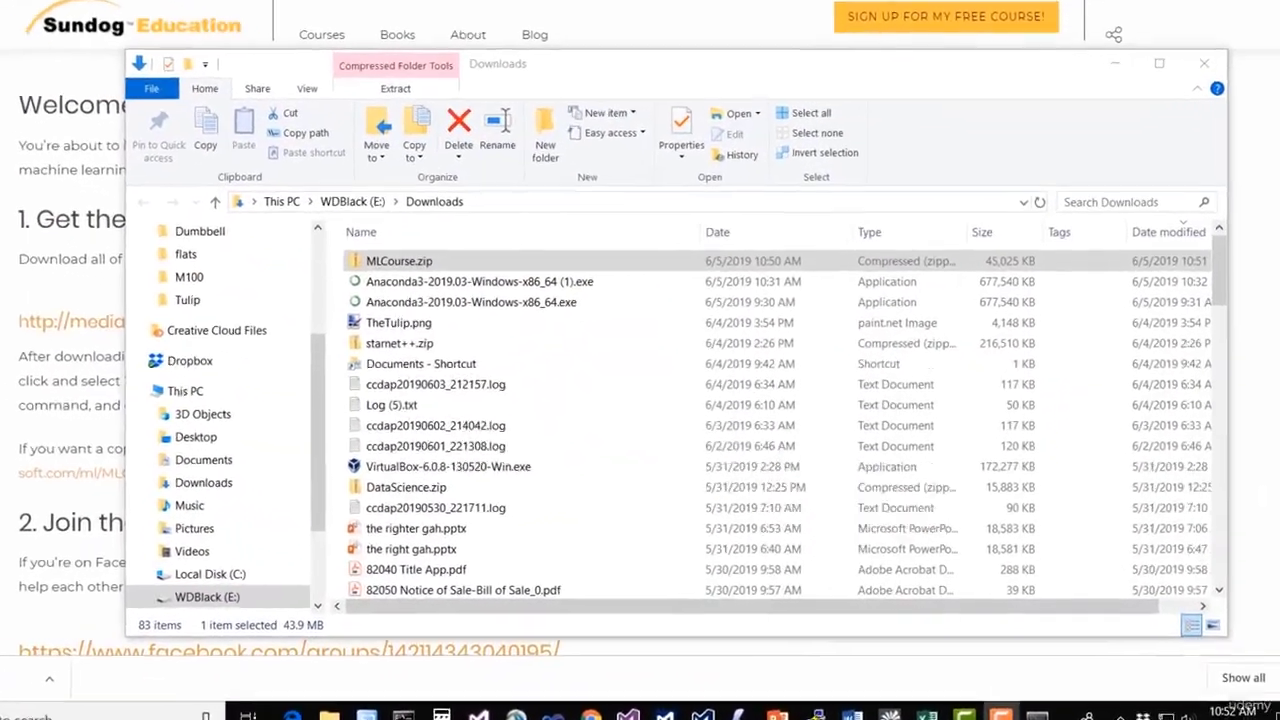
Open E:\Downloads\MLCourse and copy the inner MLCourse folder to the clipboard
drag(1224, 292, 1237, 560)
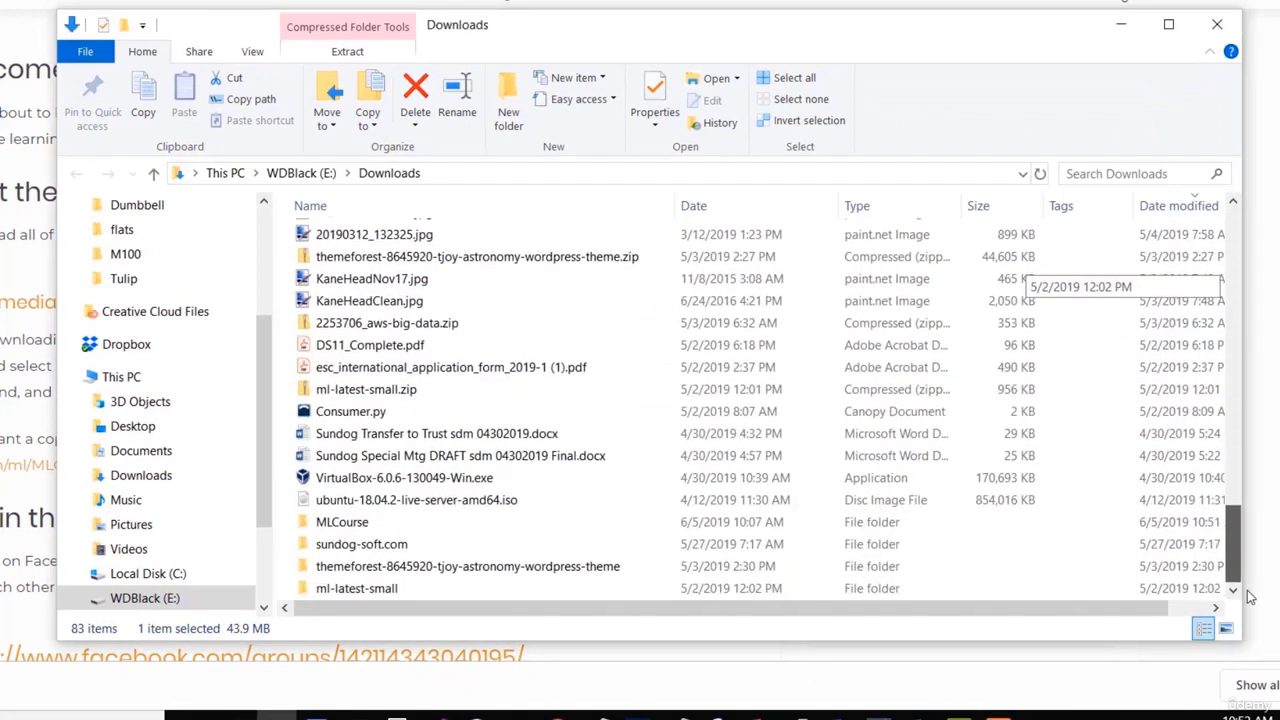
click(408, 531)
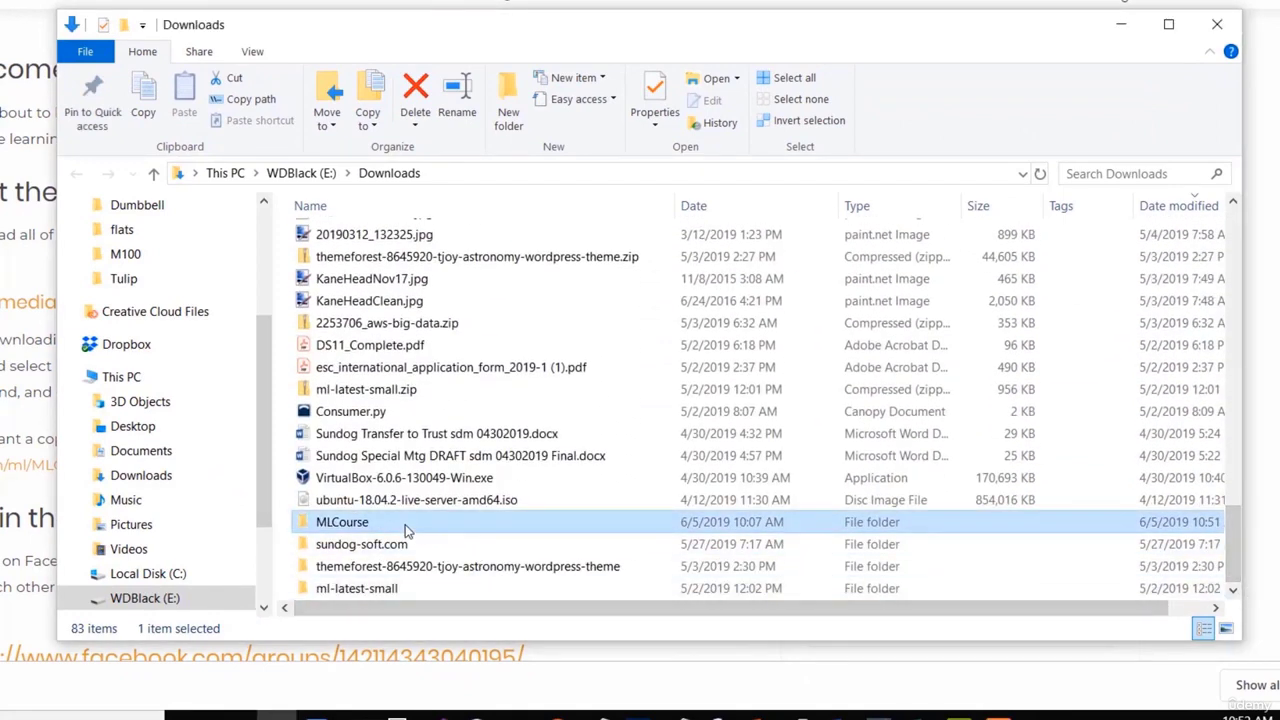
double_click(405, 531)
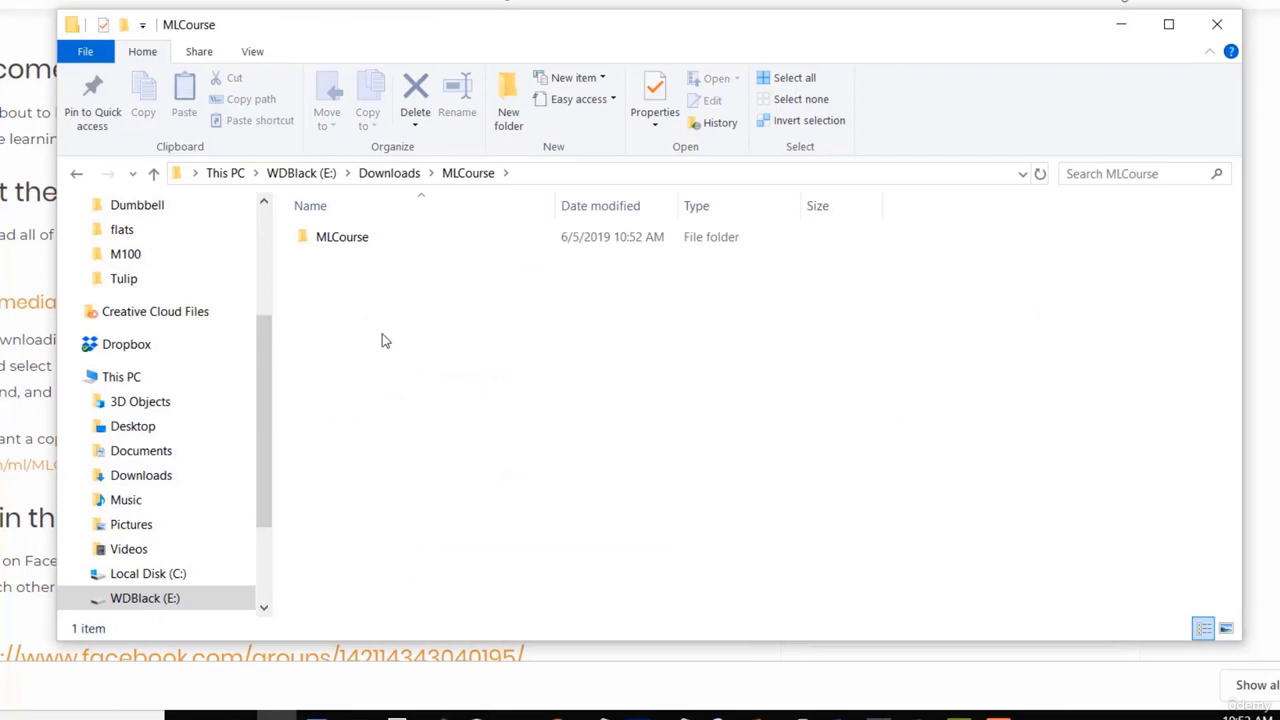
click(383, 240)
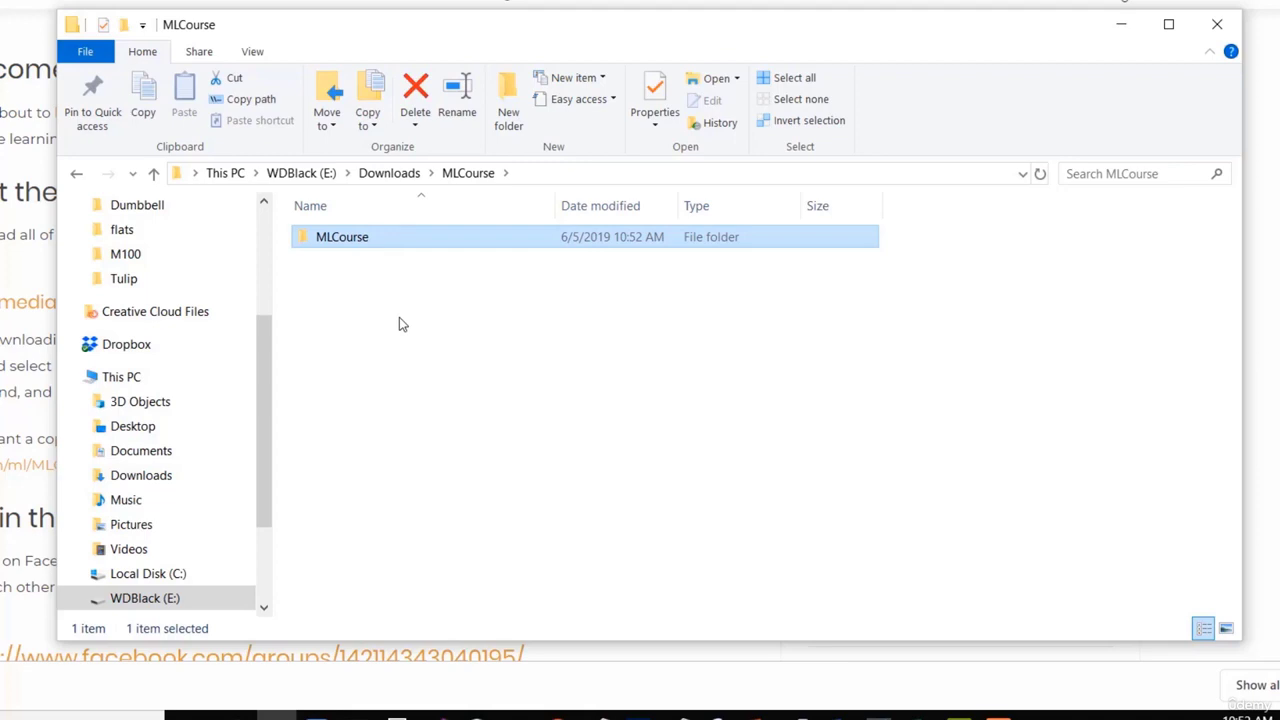
key(ctrl+c)
Paste the MLCourse folder onto Local Disk (C:) and open C:\MLCourse to view its 62 items
click(180, 578)
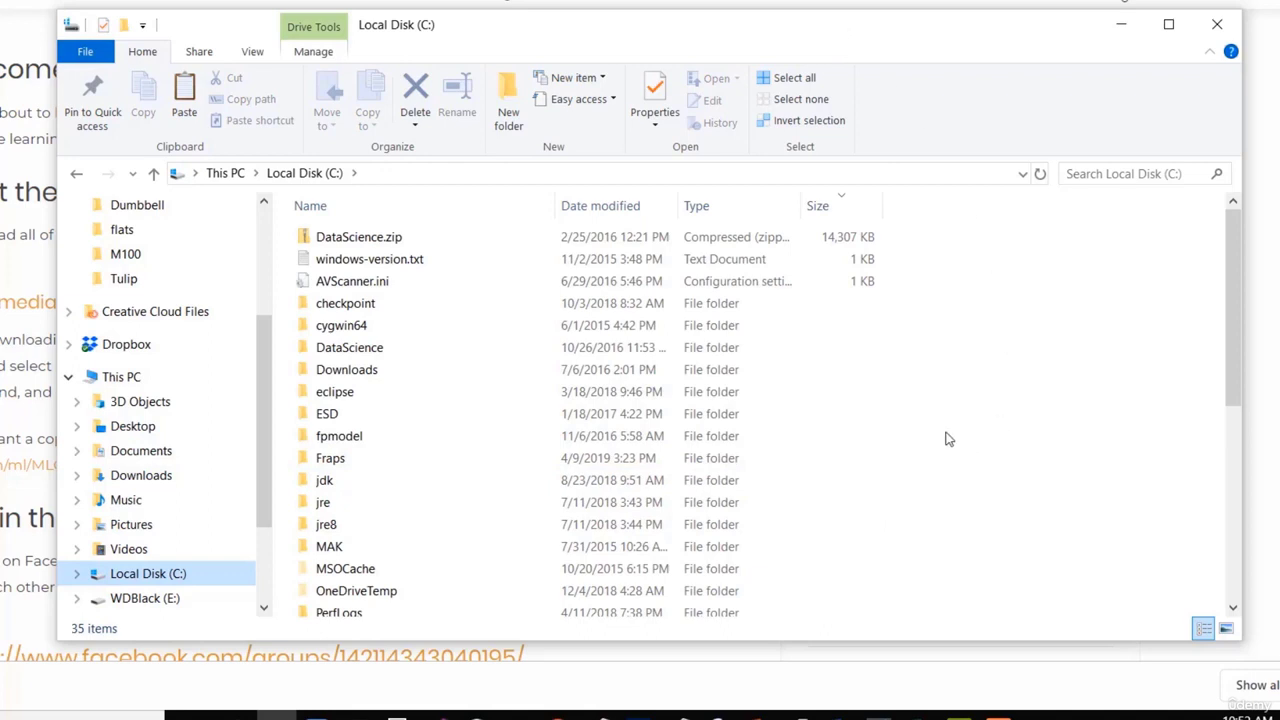
key(ctrl+v)
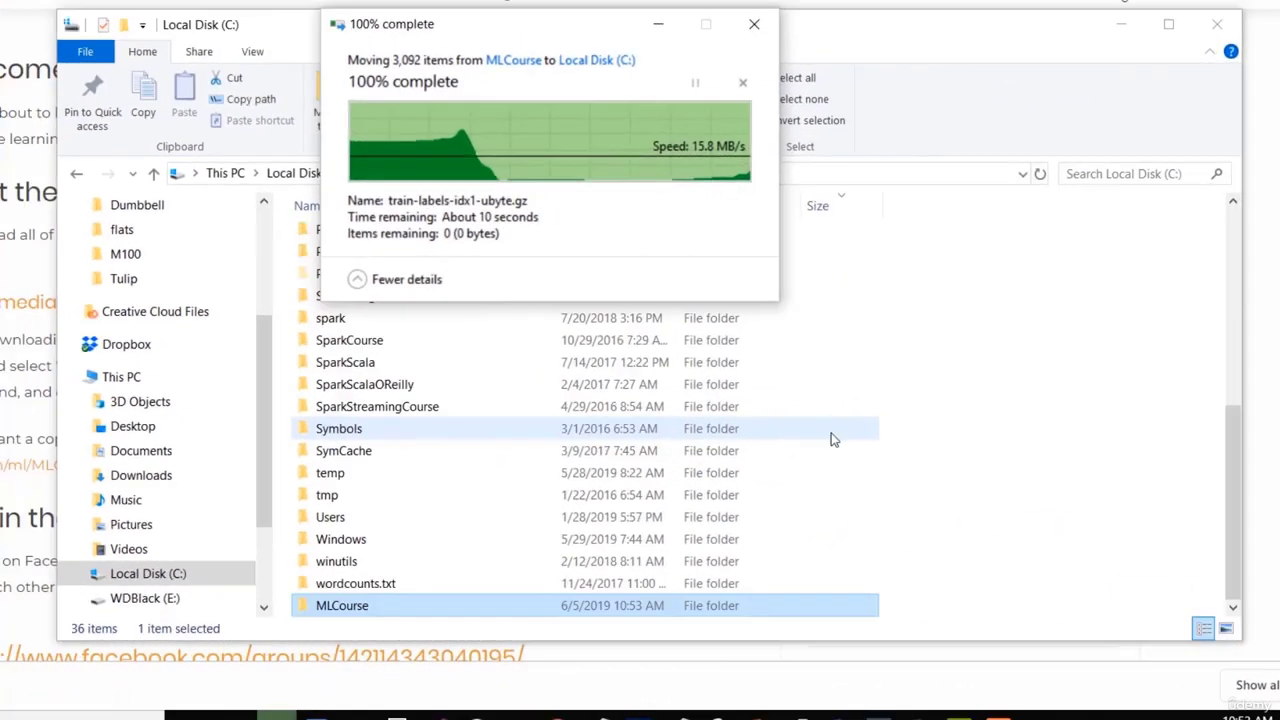
double_click(423, 608)
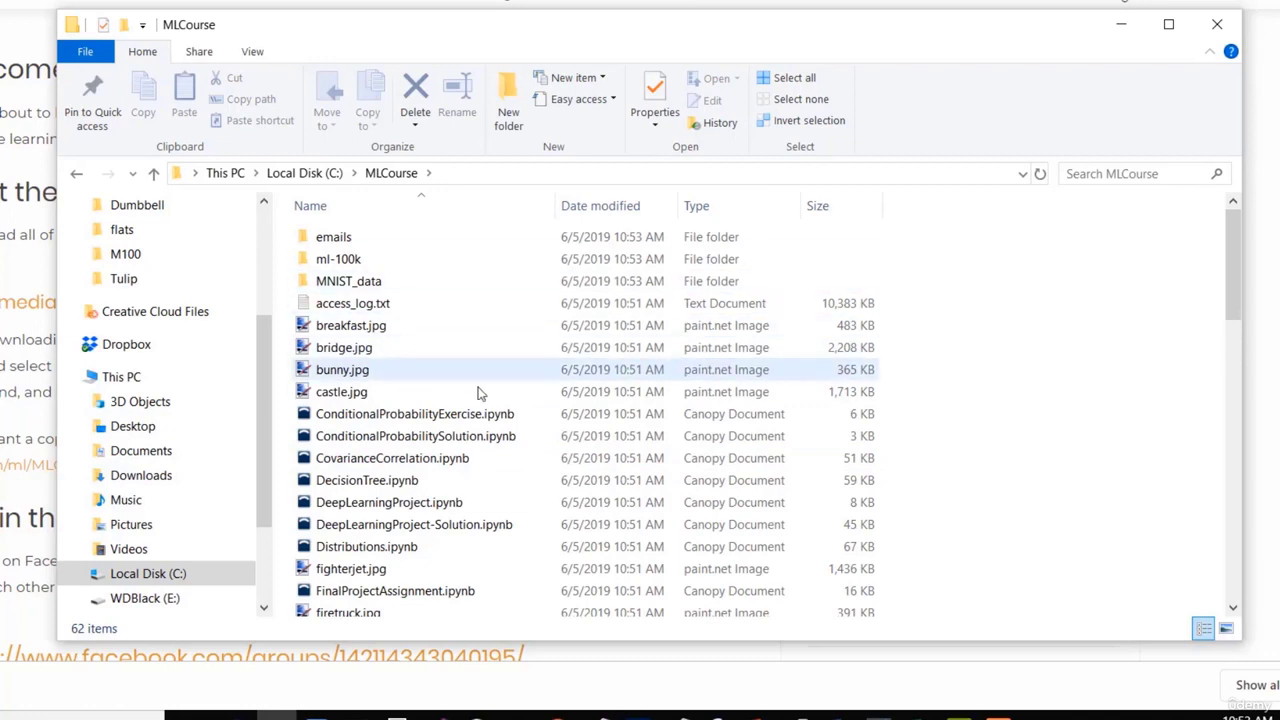
scroll(535, 445, down, 1)
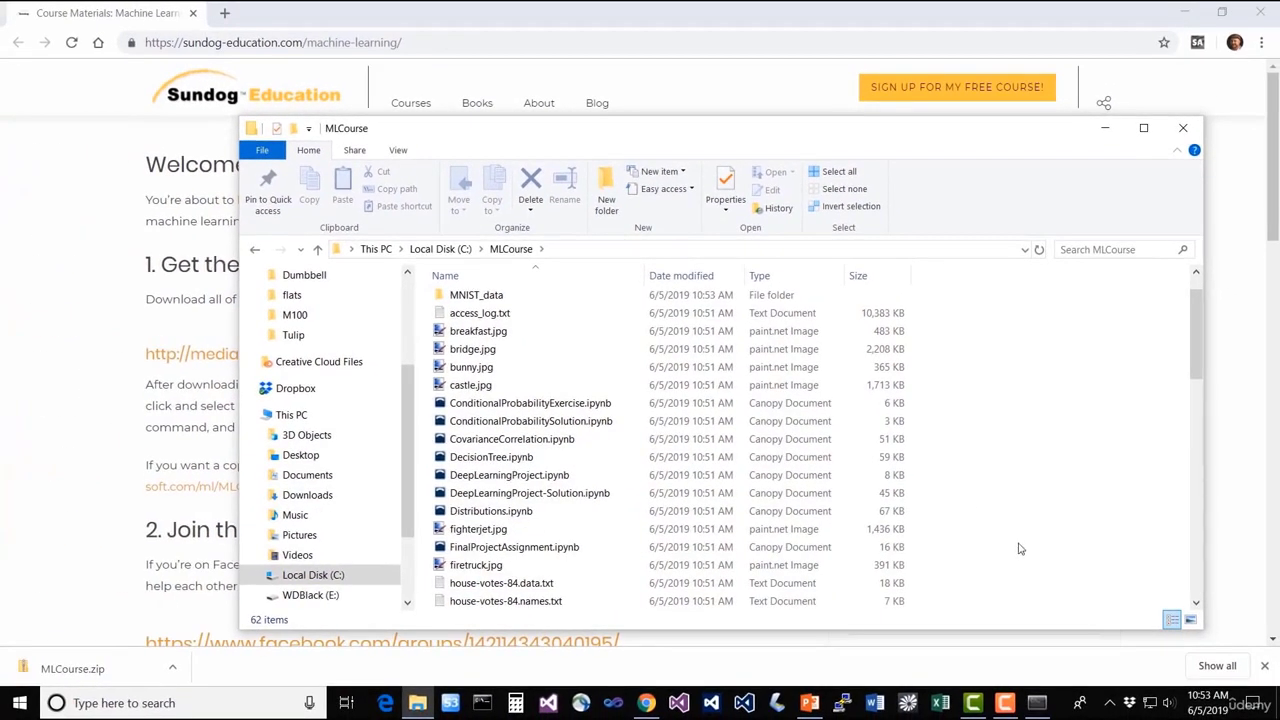
In Anaconda Prompt, change to c:\MLCourse and enter the jupyter notebook command
click(1036, 703)
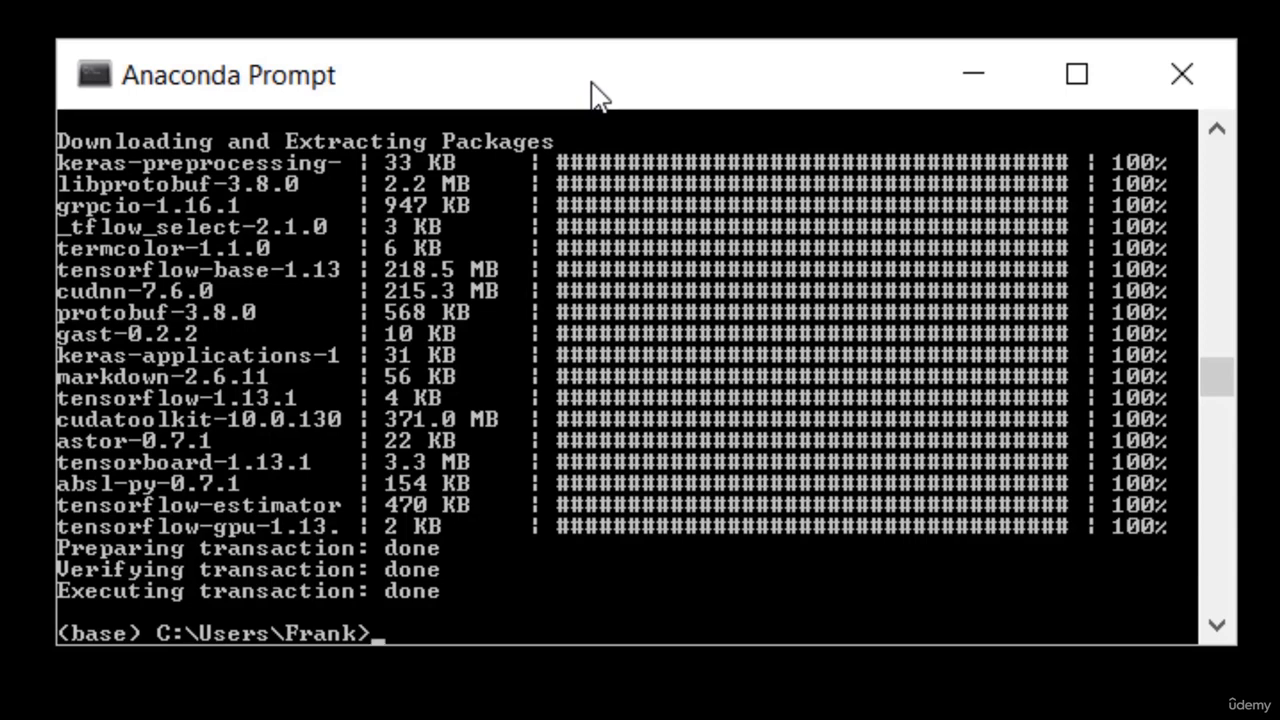
text(cd c:\MLCourse)
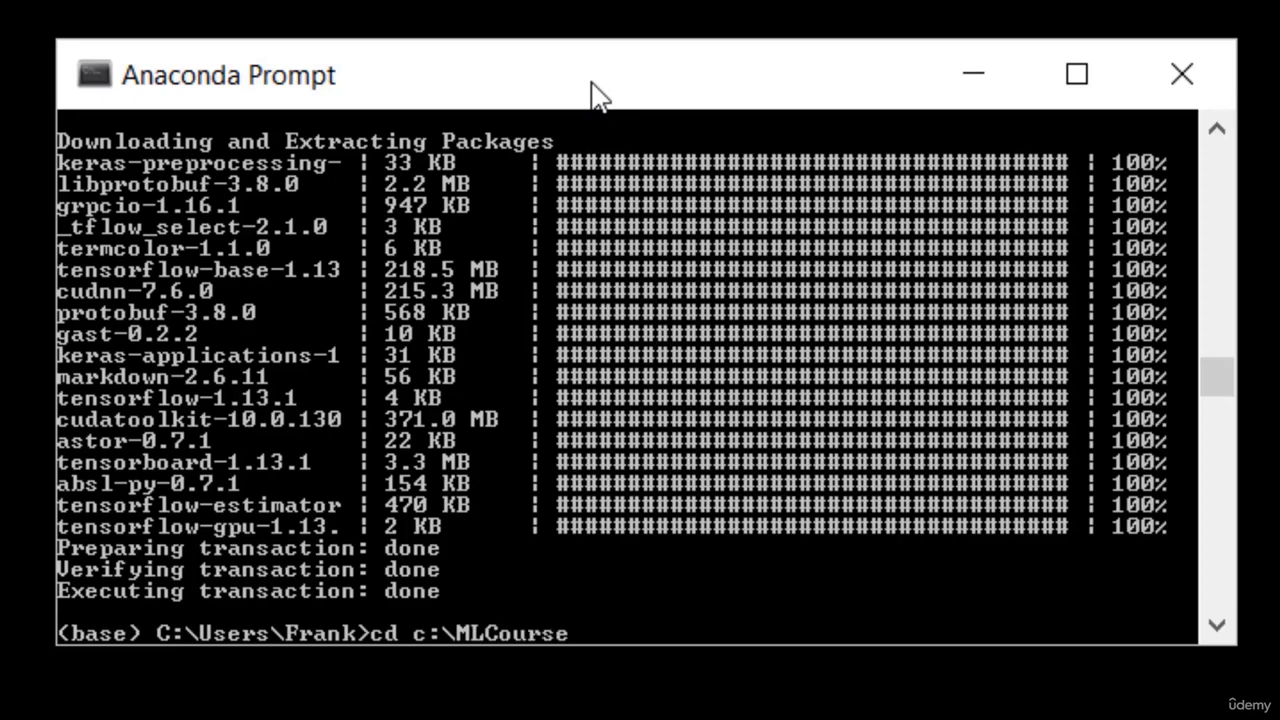
key(Return)
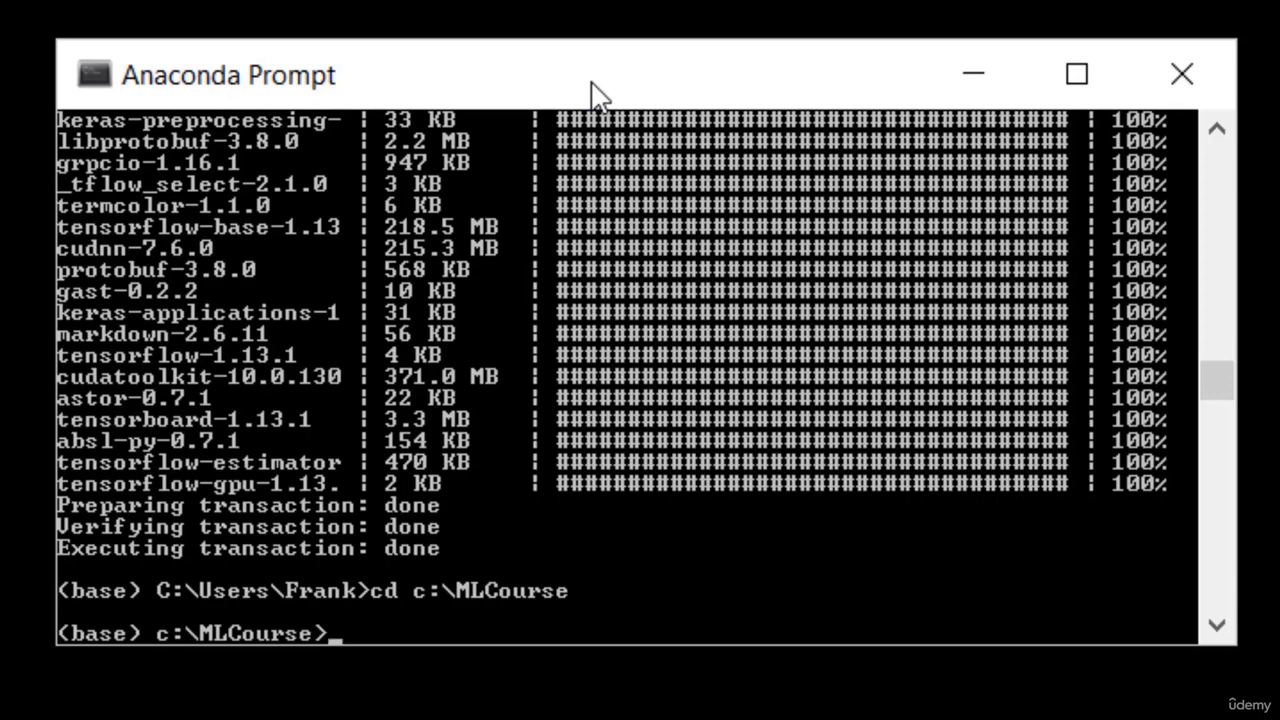
text(jupyter notebo)
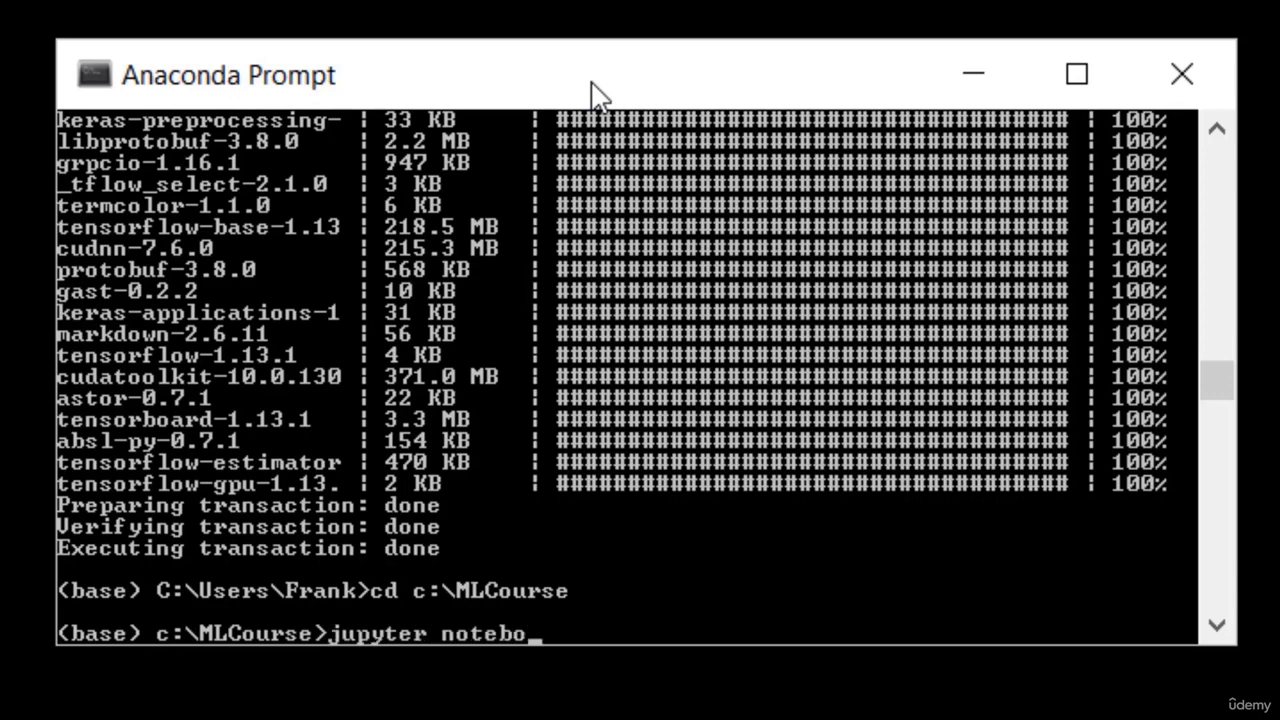
text(ok)
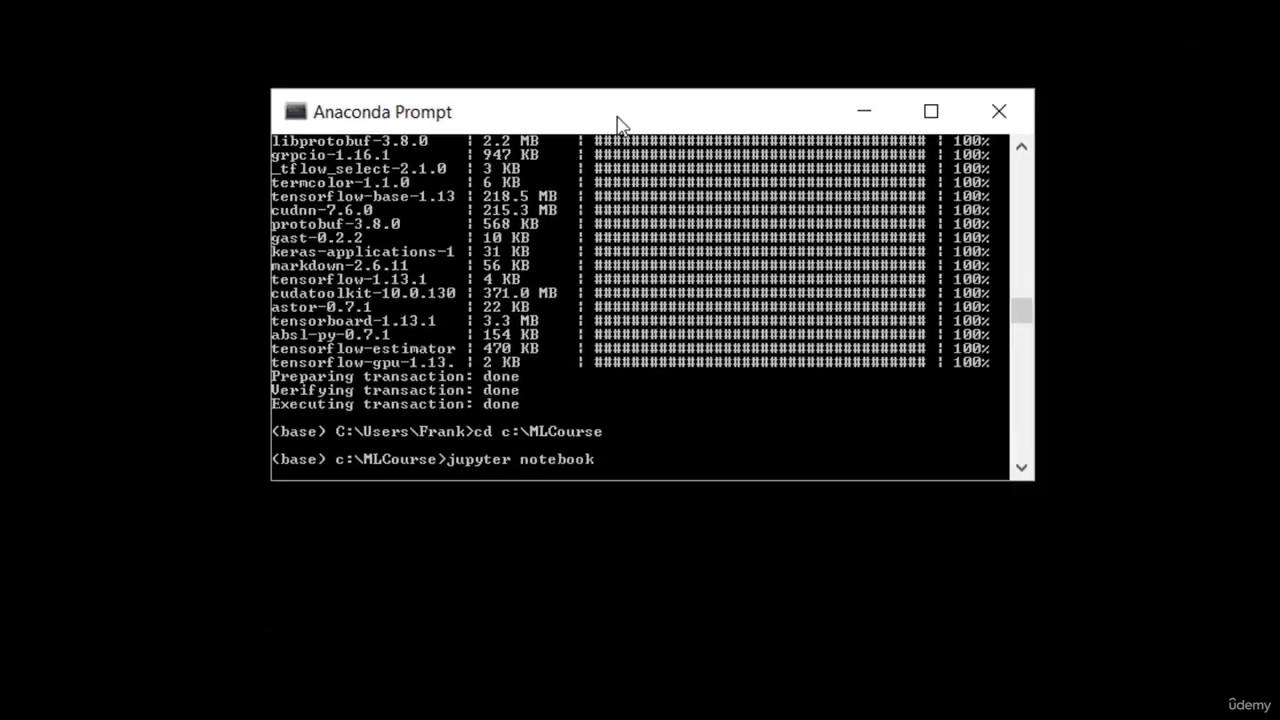
Start the Jupyter server in c:\MLCourse and open Outliers.ipynb from the Files list
key(Return)
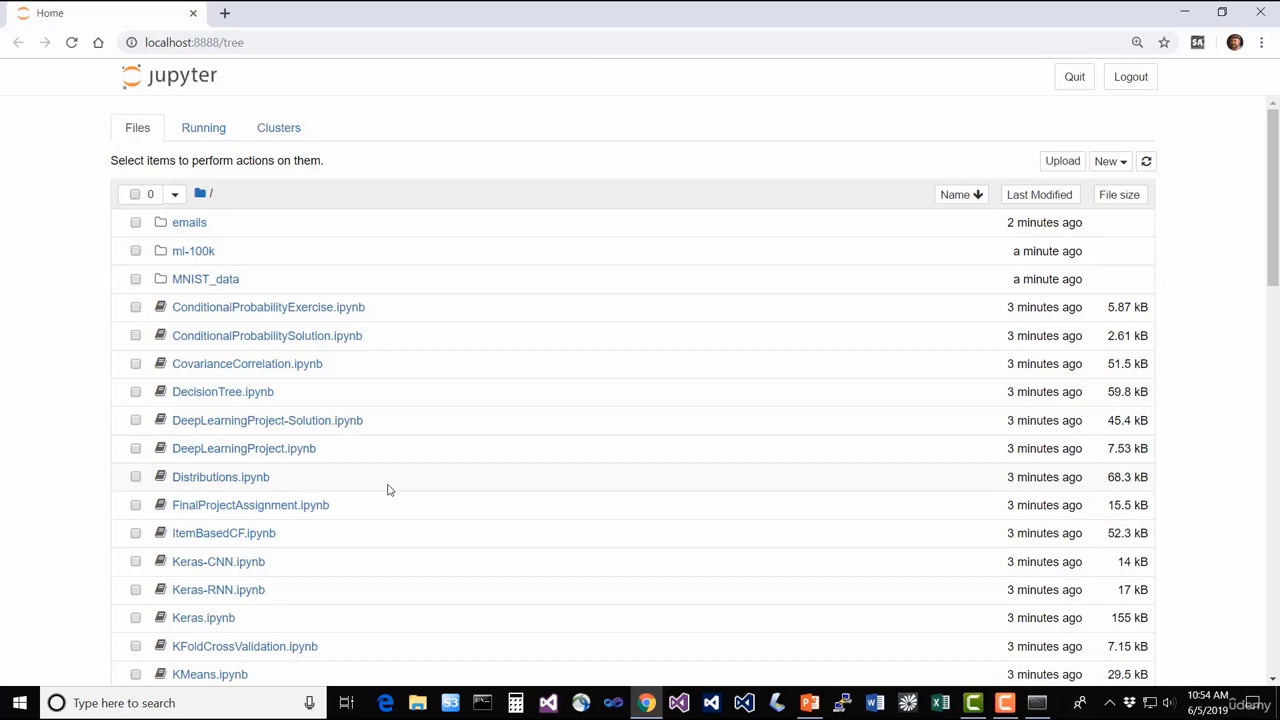
scroll(390, 490, down, 4)
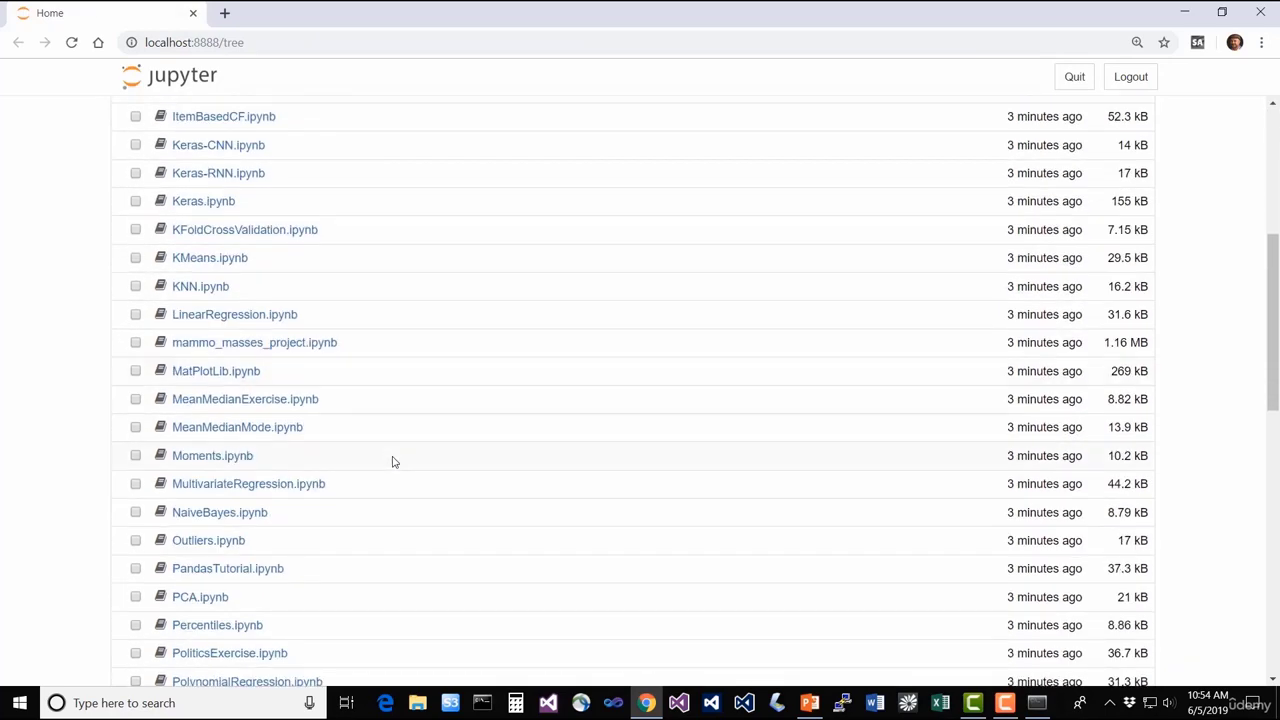
scroll(385, 500, down, 1)
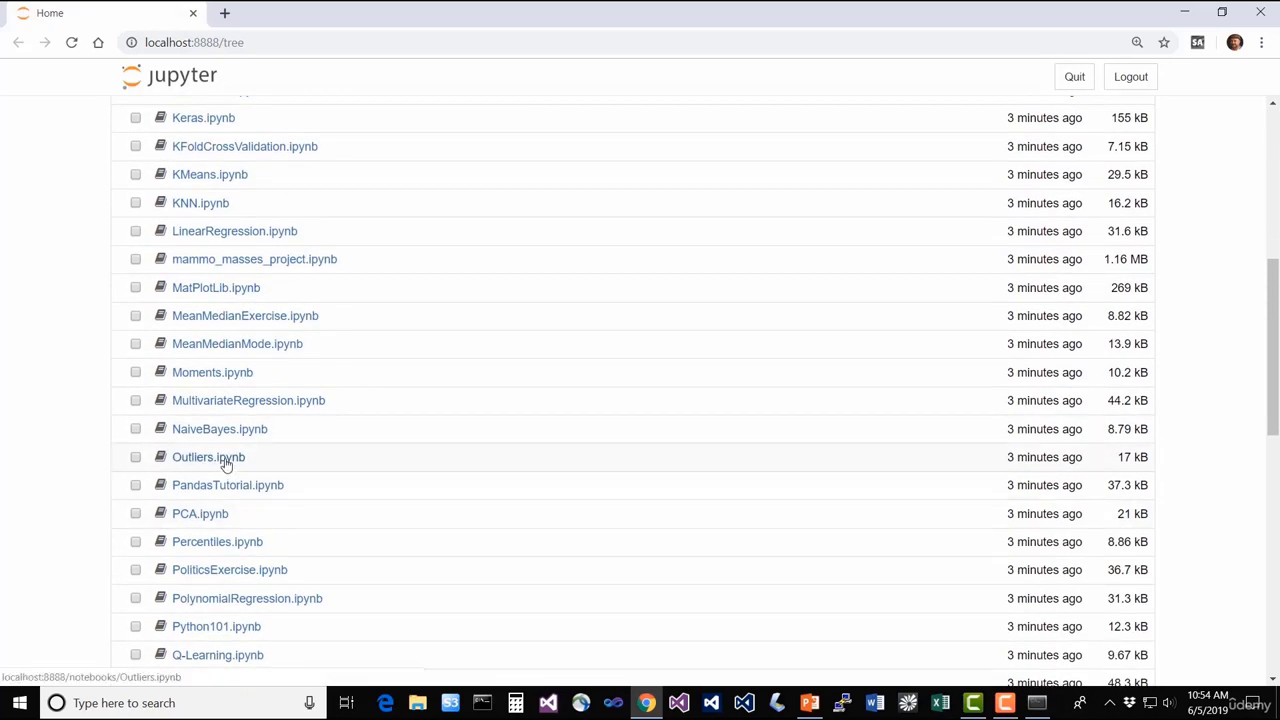
click(226, 462)
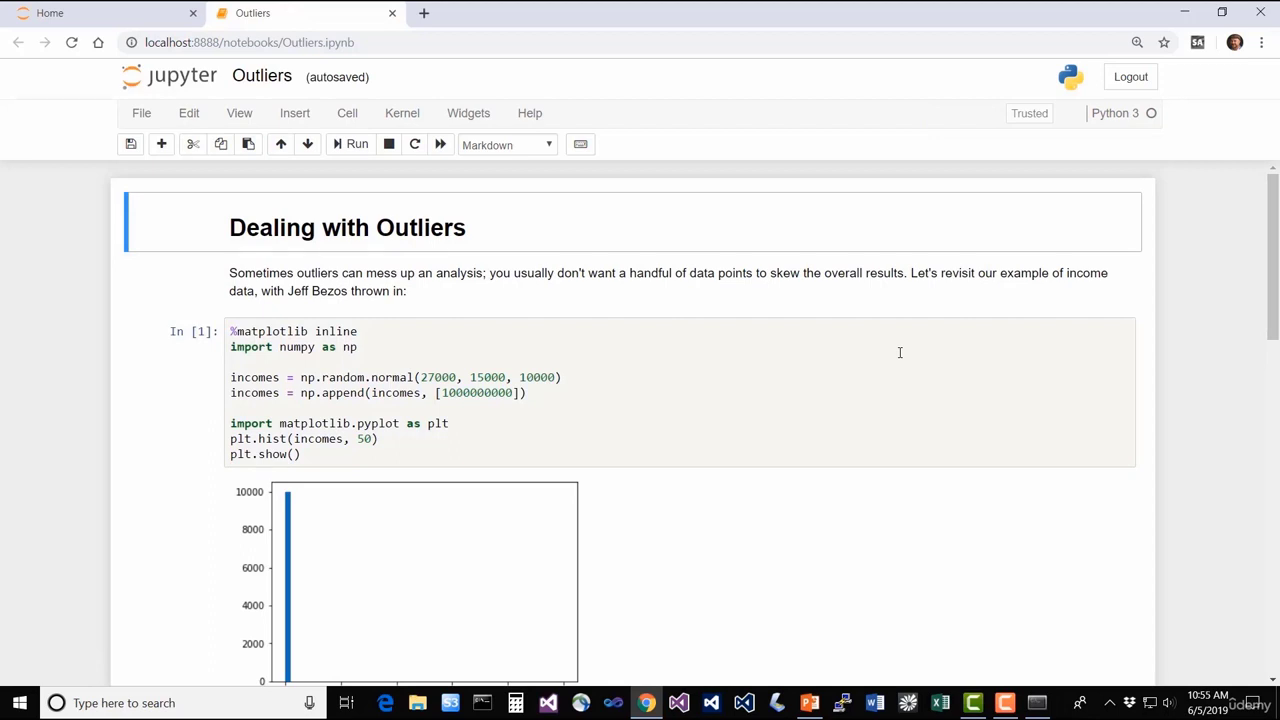
Rerun the first In [1] code cell to regenerate the income histogram
scroll(912, 436, down, 5)
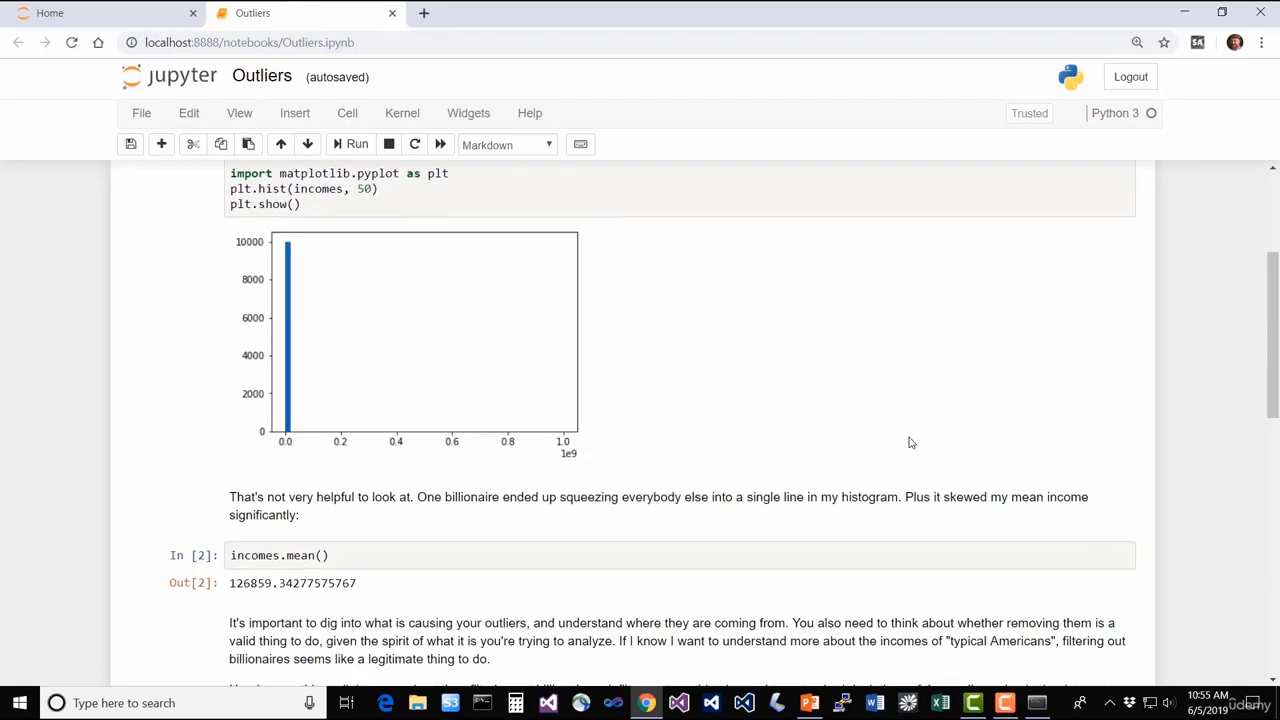
scroll(910, 442, down, 1)
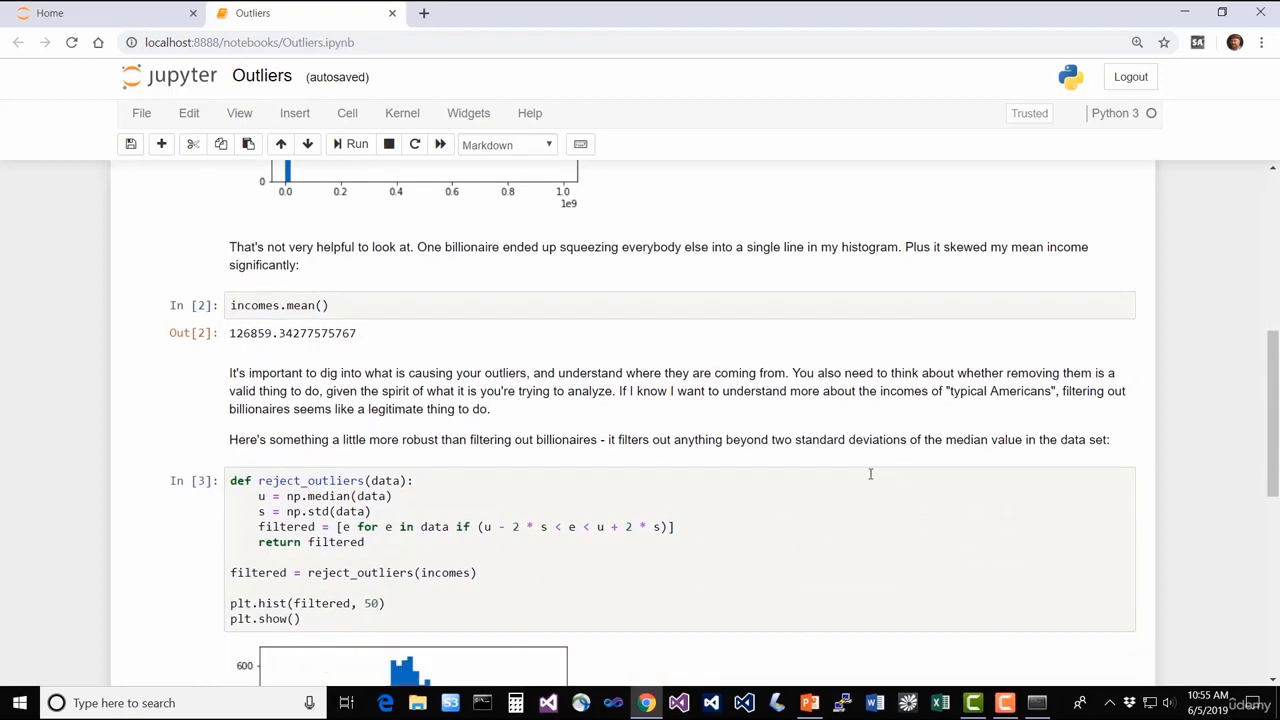
scroll(872, 476, down, 3)
scroll(858, 484, down, 2)
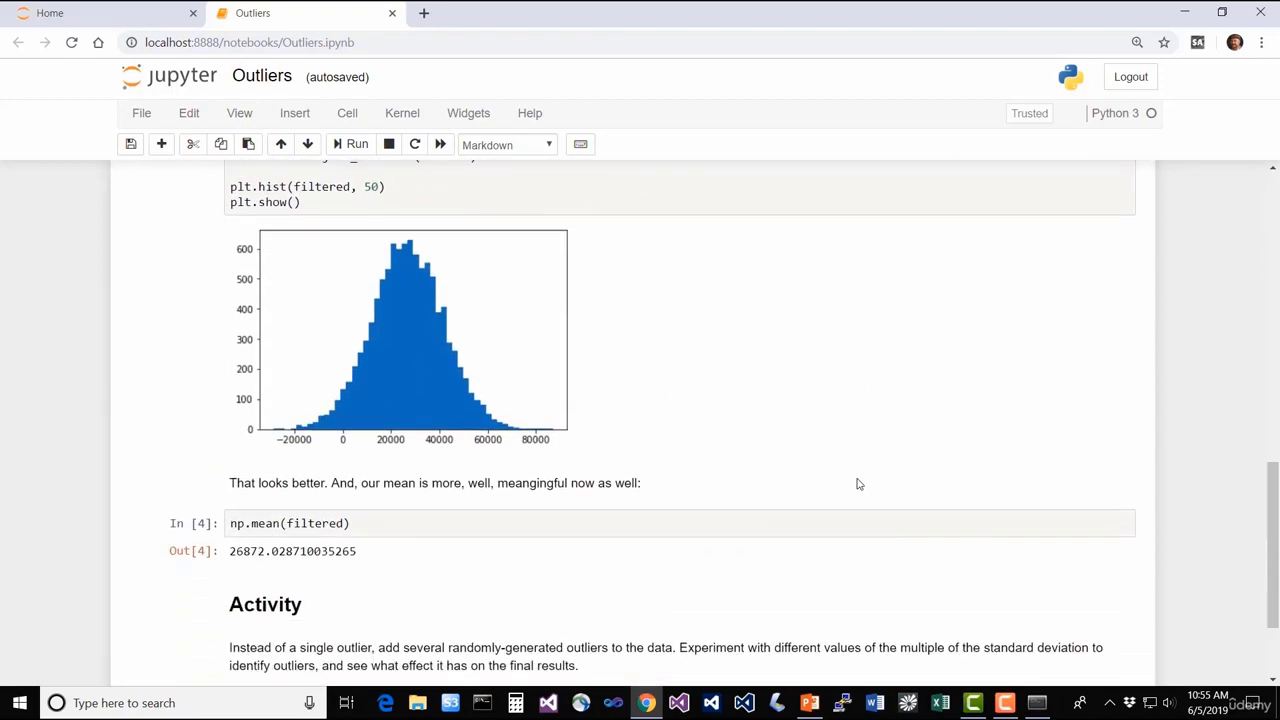
scroll(857, 481, up, 10)
scroll(856, 474, up, 1)
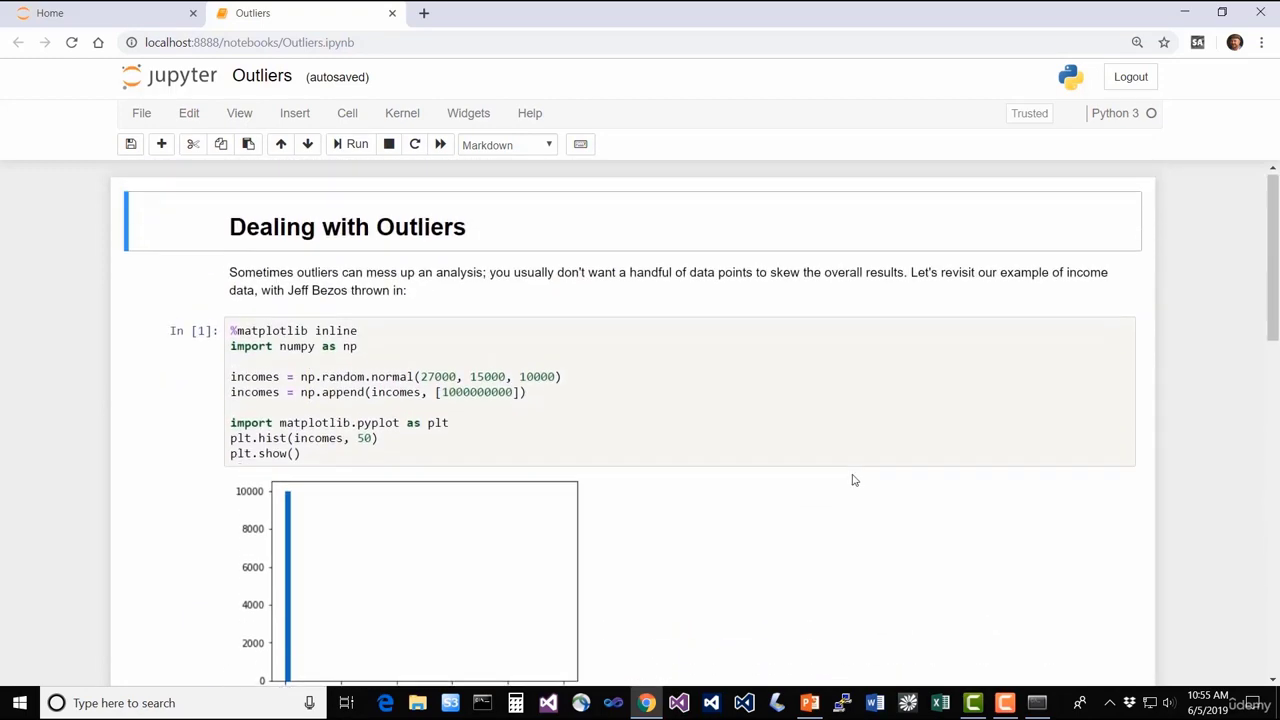
click(551, 432)
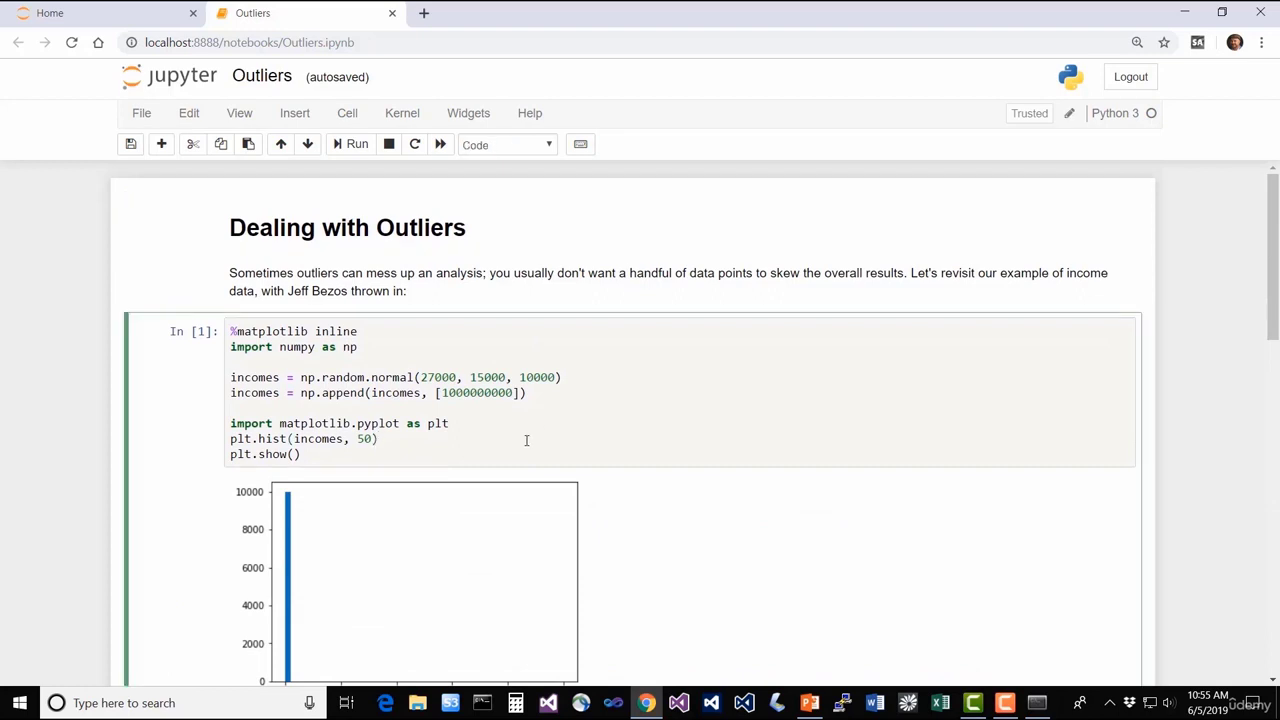
click(352, 145)
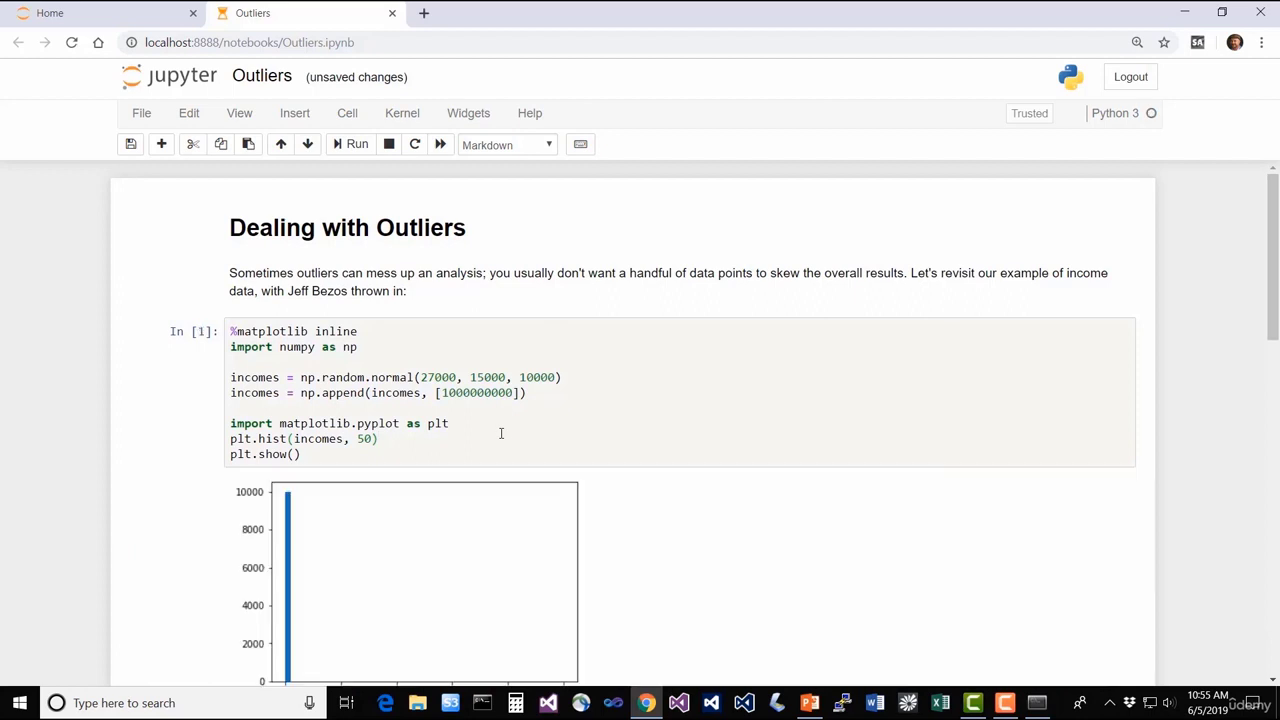
Review the outputs, including the 126859.34 skewed mean and the filtered bell-shaped histogram
scroll(471, 475, down, 1)
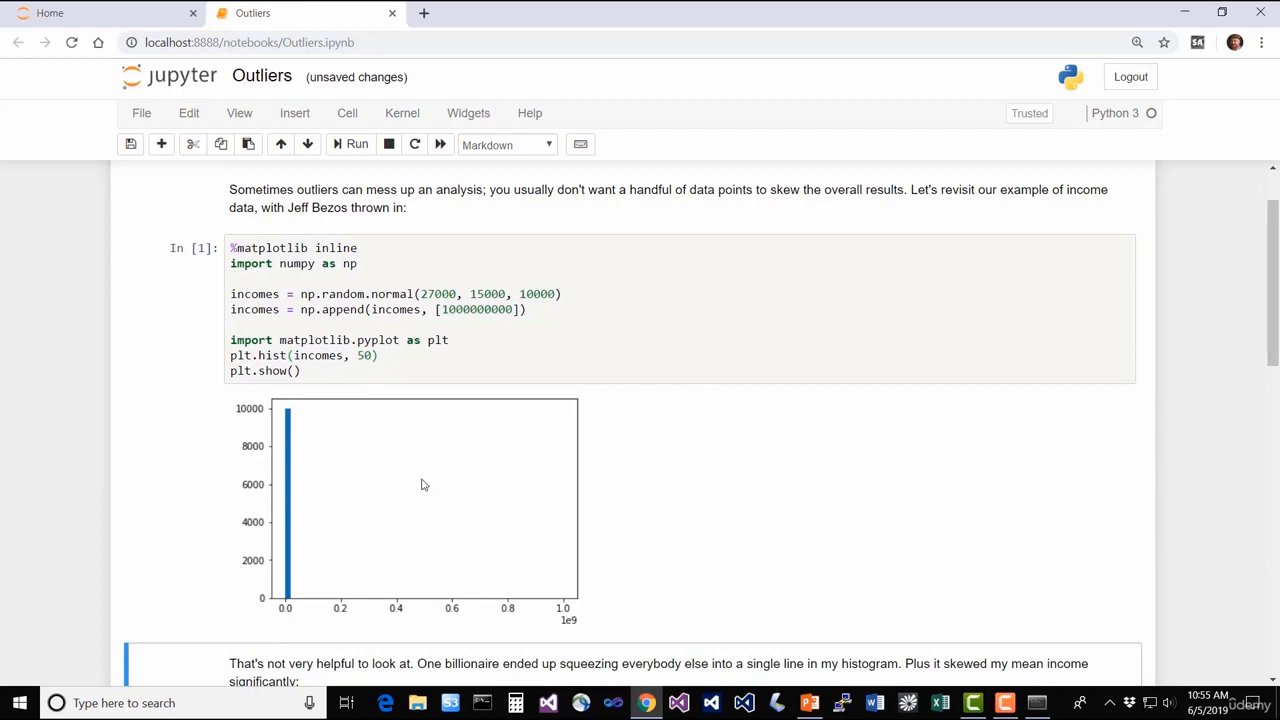
scroll(422, 485, up, 1)
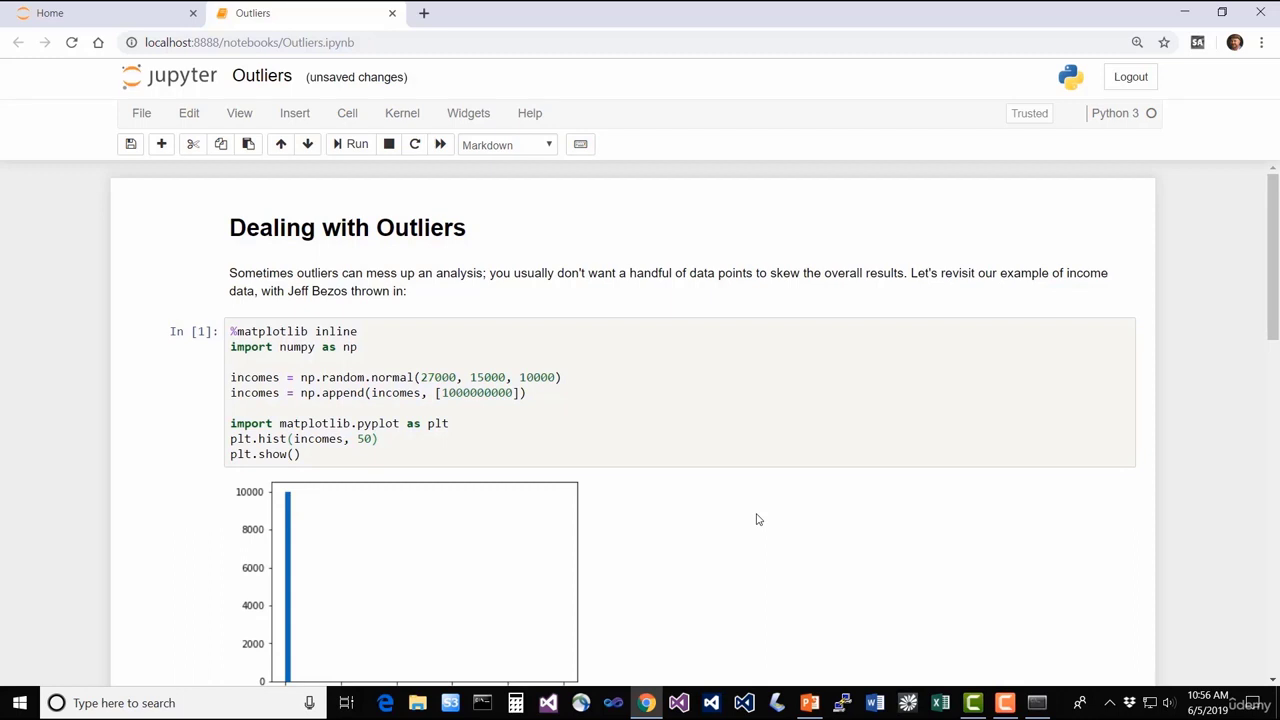
scroll(749, 514, down, 1)
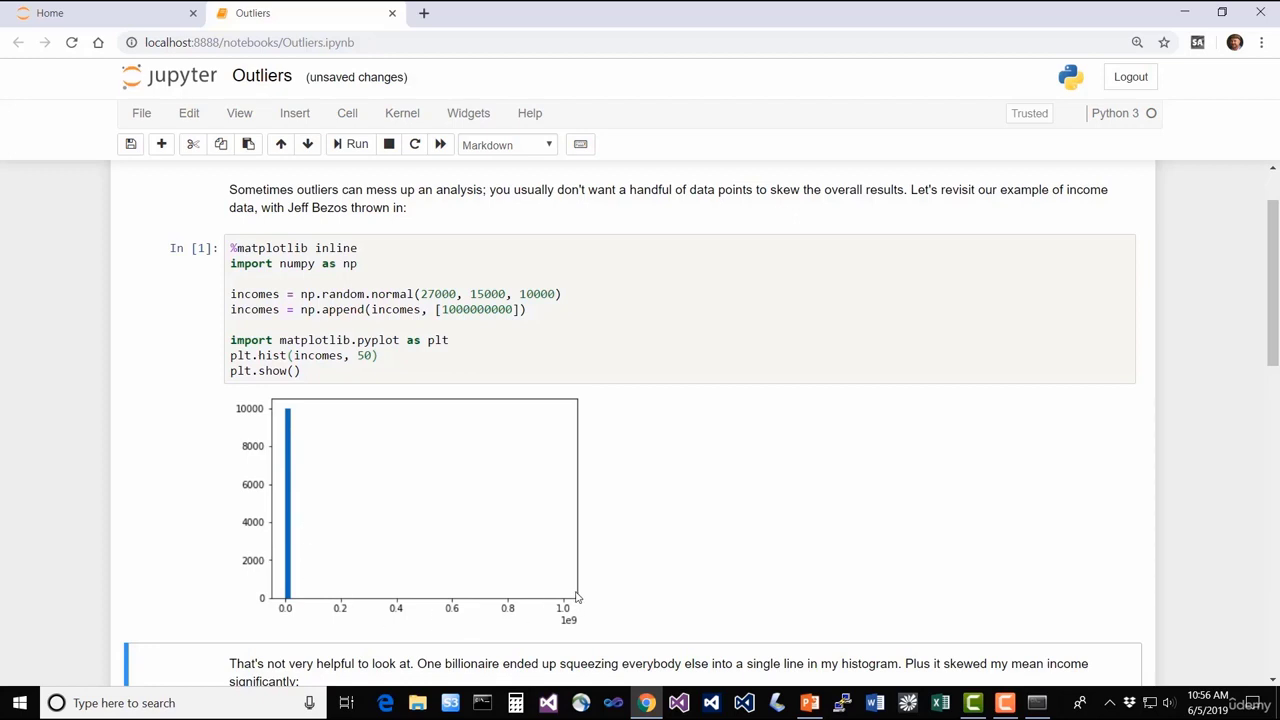
scroll(783, 472, down, 3)
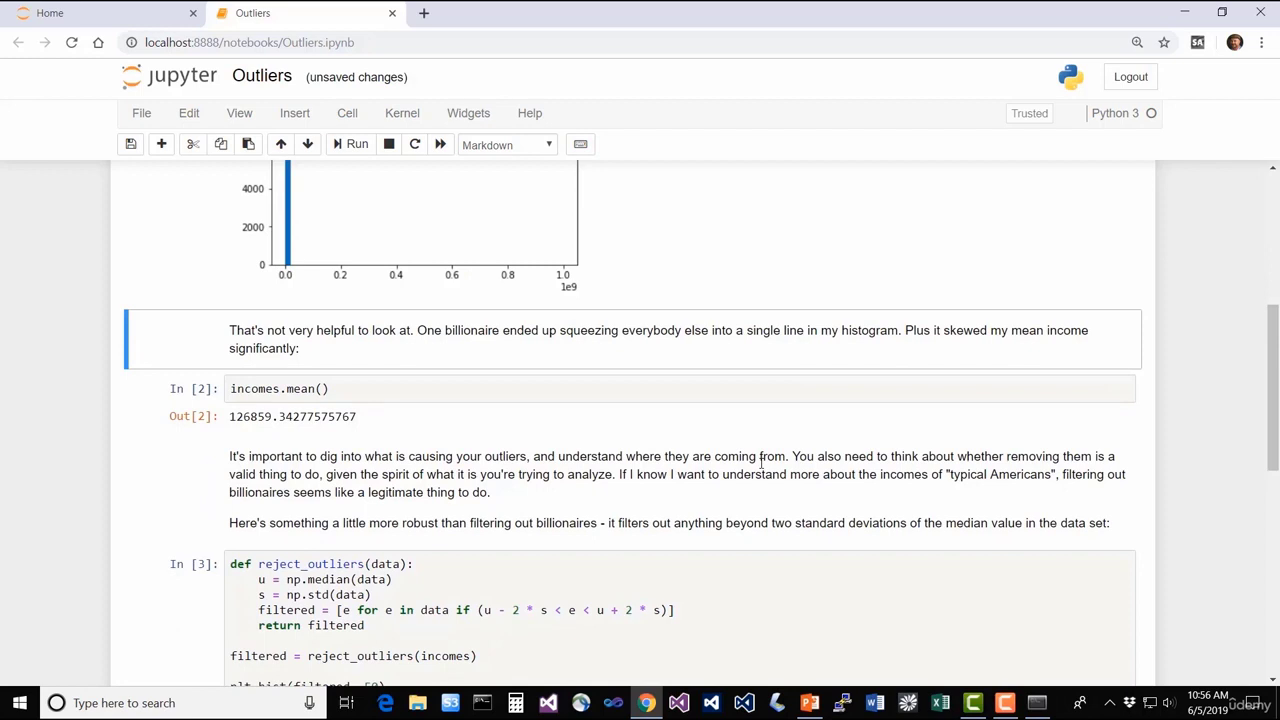
scroll(735, 485, down, 3)
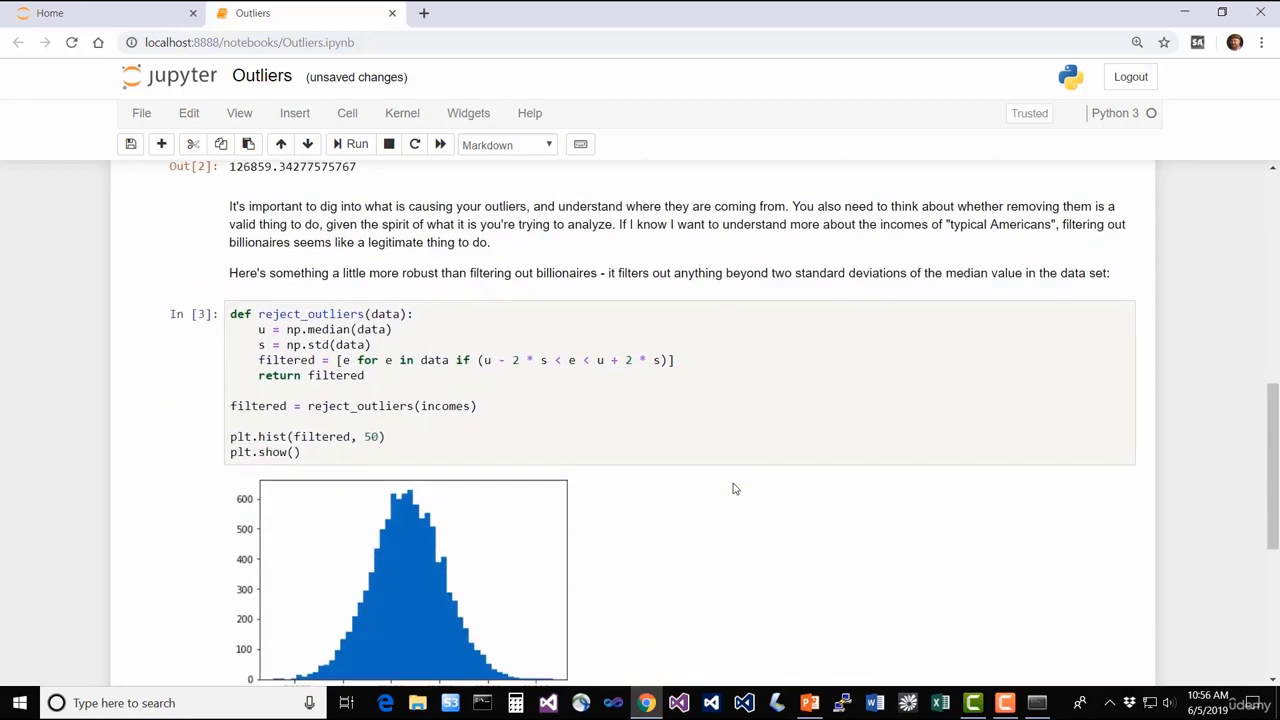
scroll(754, 466, down, 2)
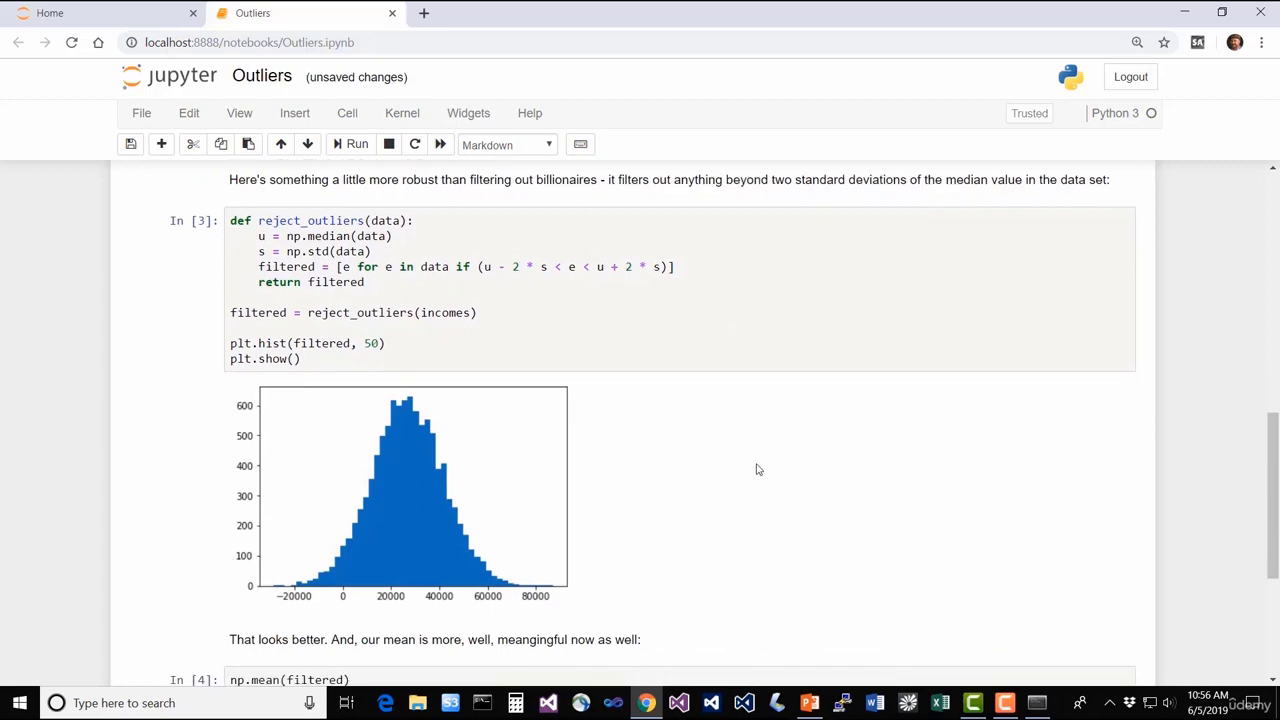
scroll(757, 469, up, 10)
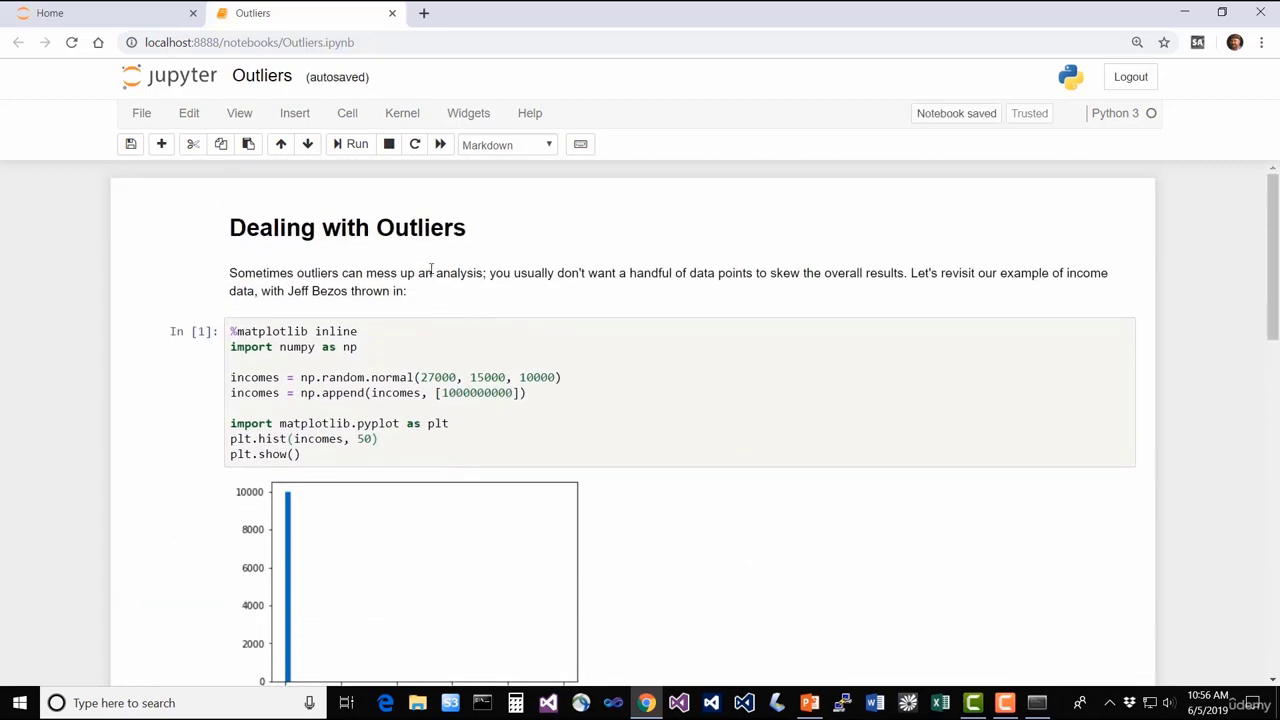
Run Kernel > Restart & Run All and confirm with Restart and Run All Cells
click(402, 114)
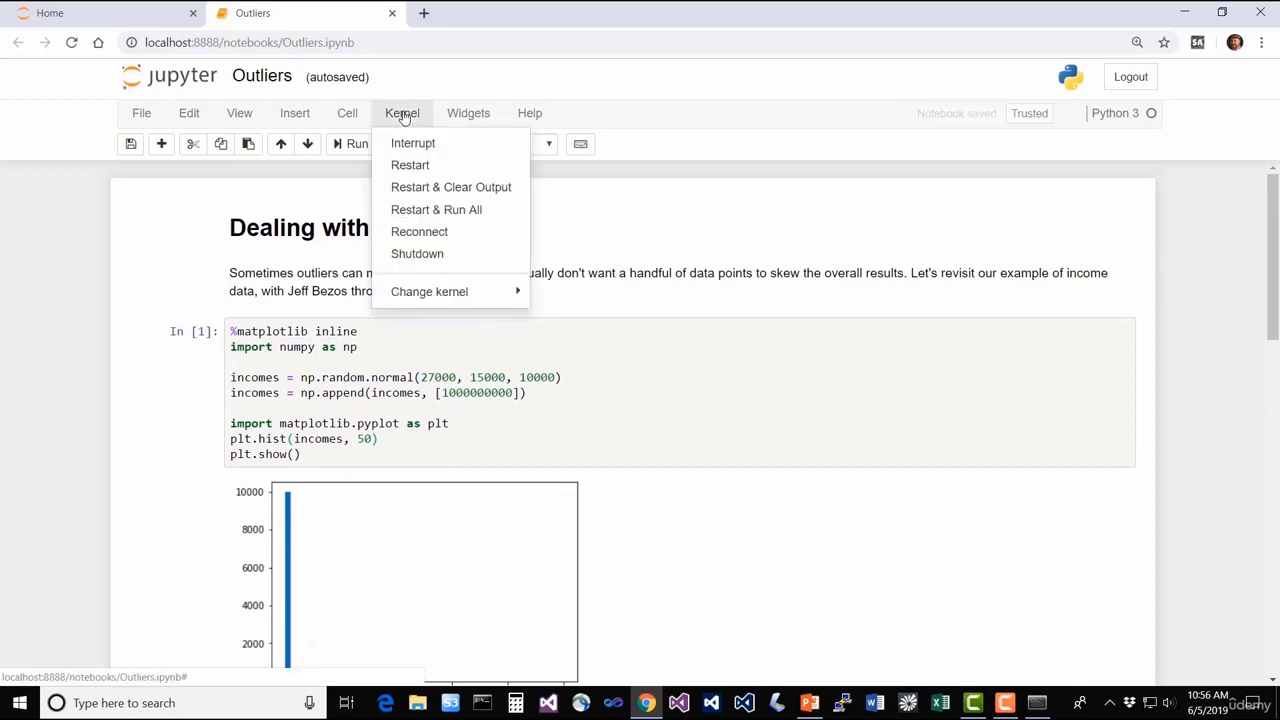
click(471, 210)
click(908, 238)
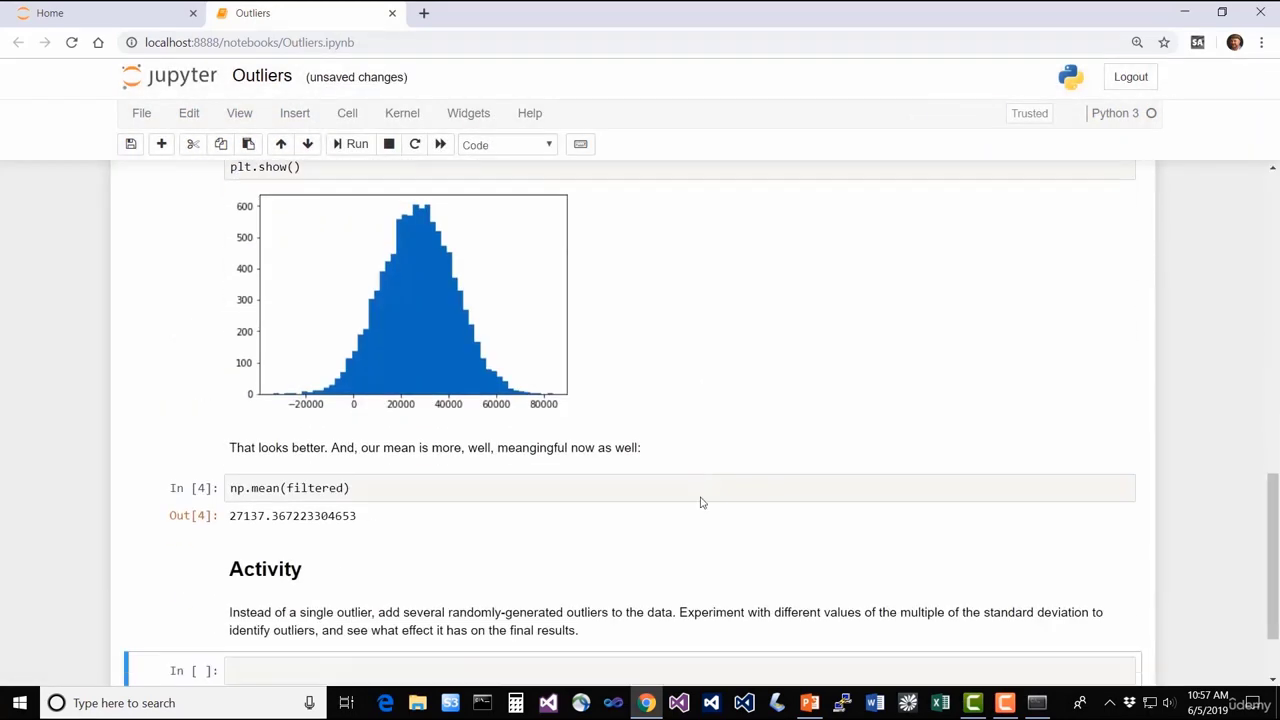
scroll(765, 494, up, 8)
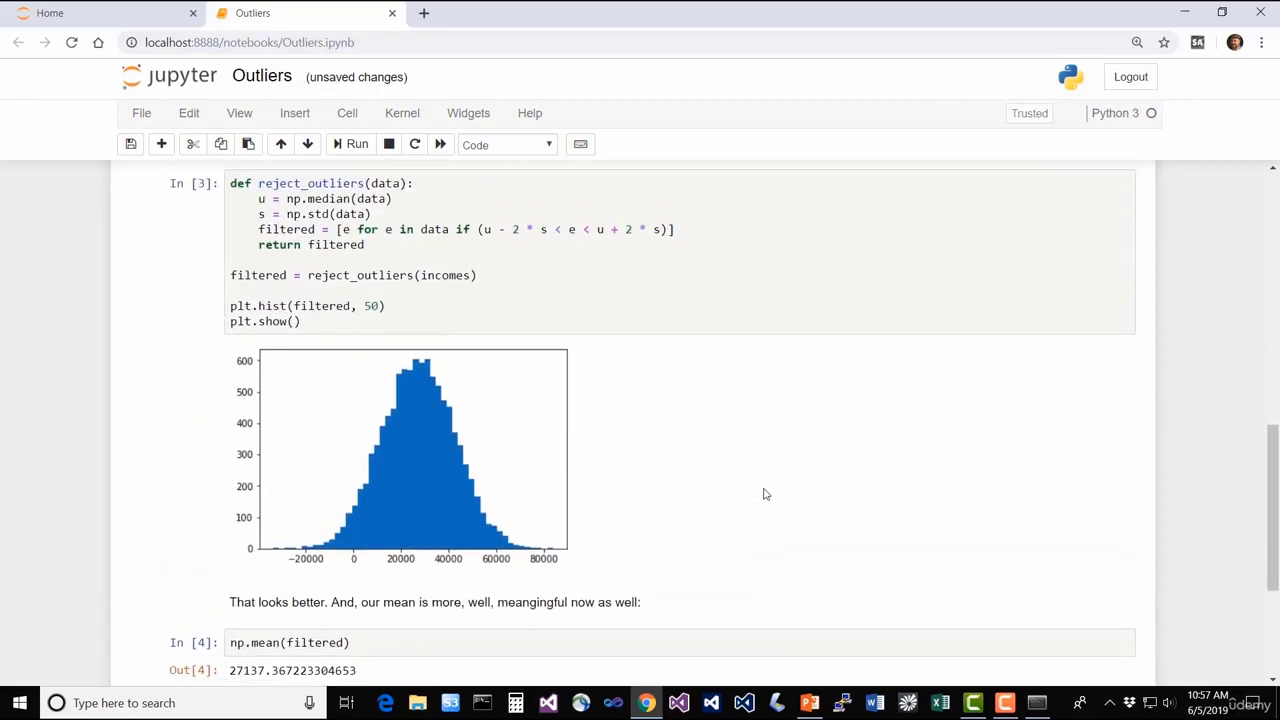
scroll(765, 494, up, 4)
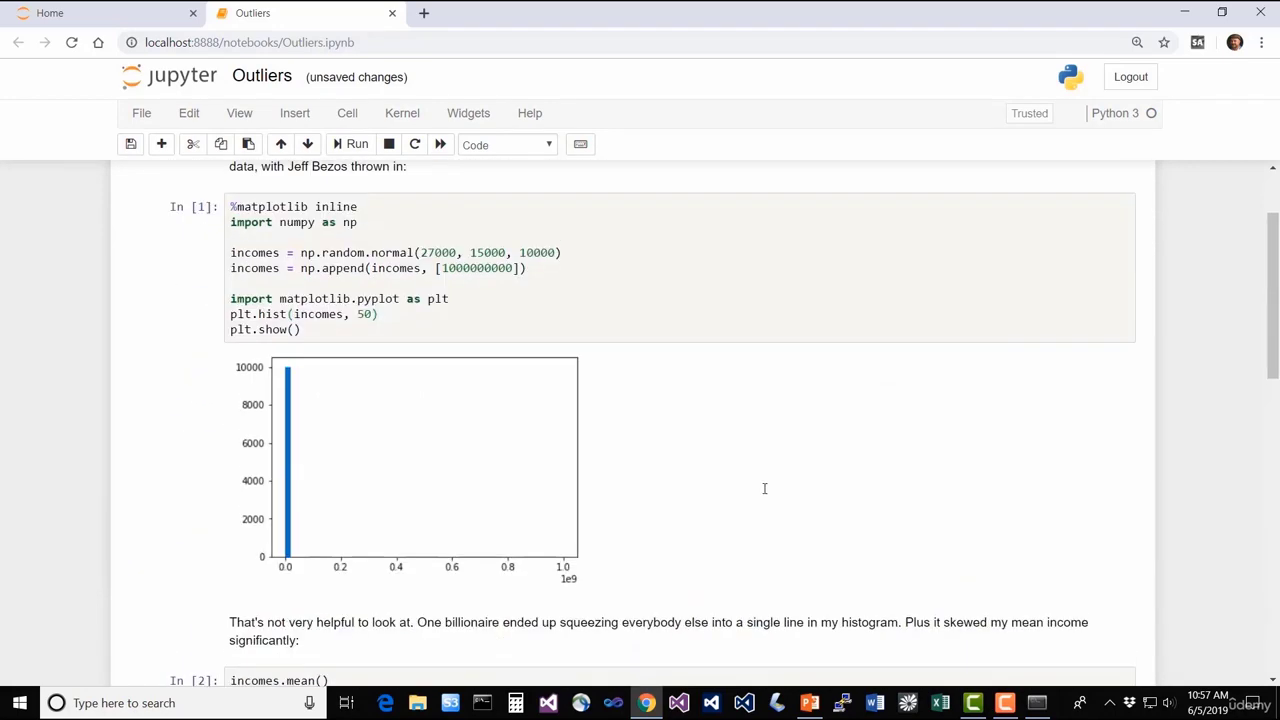